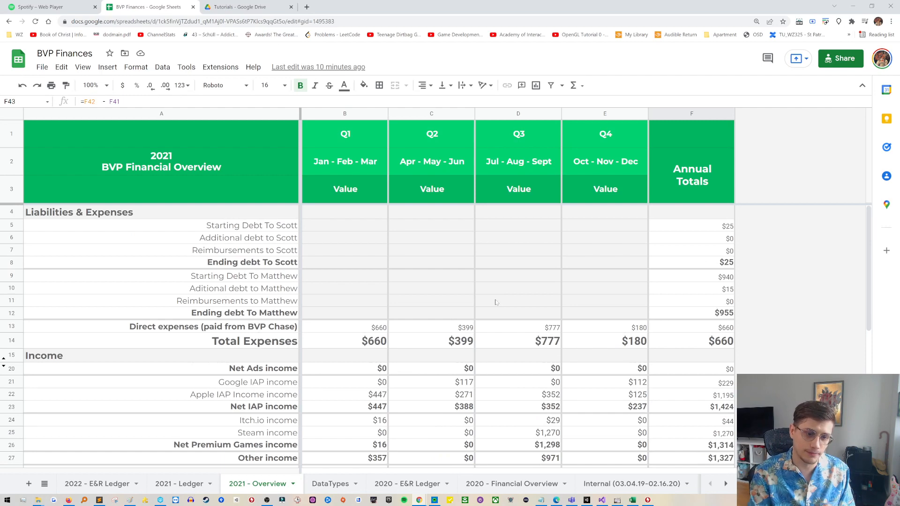
- Open the 2021 - Ledger sheet and look over the partners' sections and the BVP transactions
left_click(170, 484)
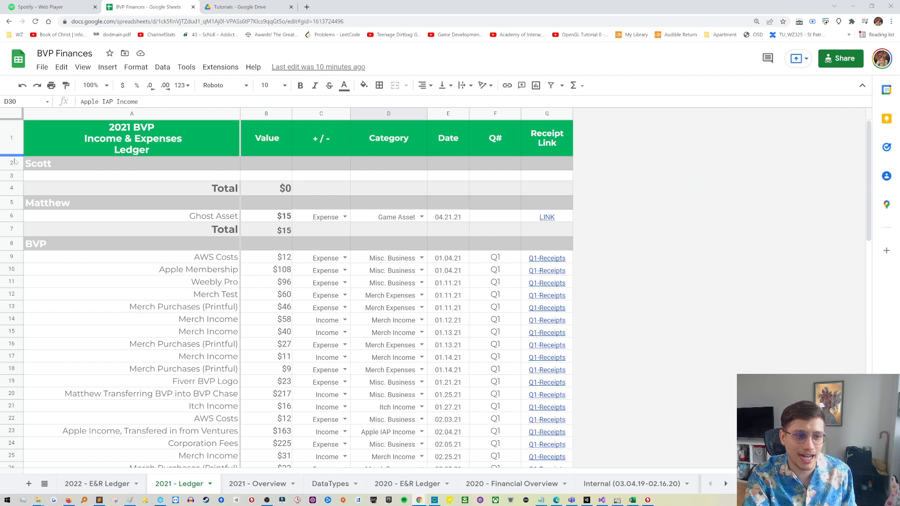
left_click_drag(4, 164, 17, 333)
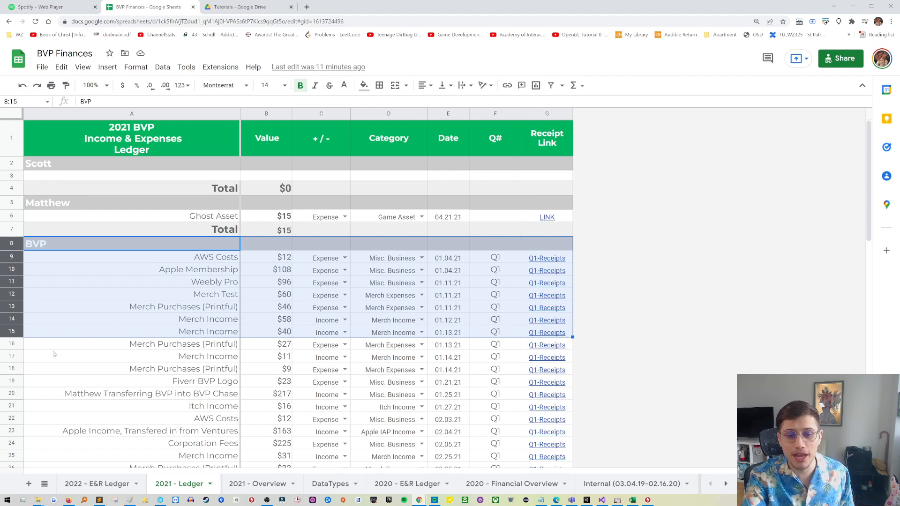
left_click(197, 308)
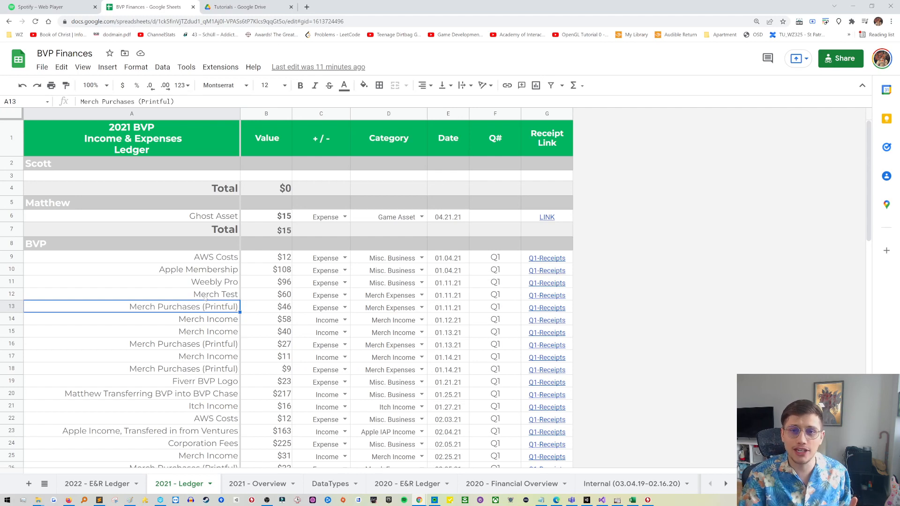
left_click(11, 215)
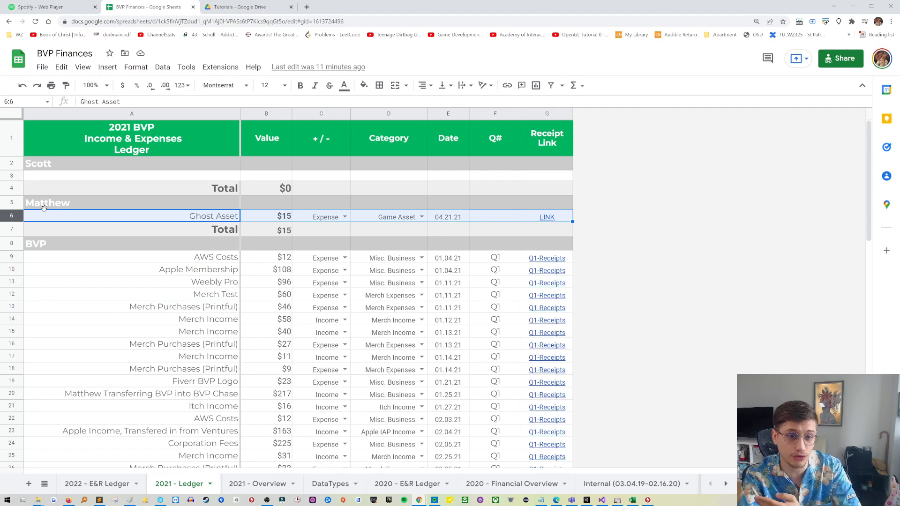
left_click(311, 299)
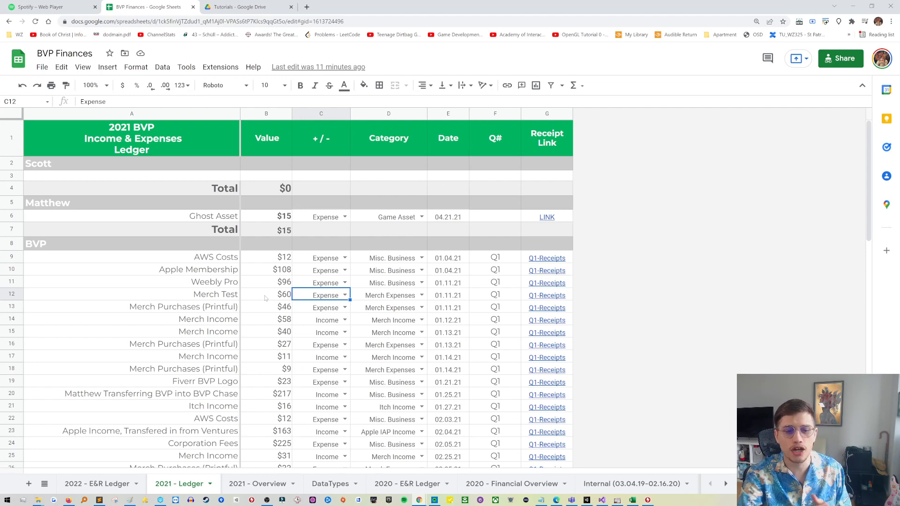
scroll(379, 305, "down", 1)
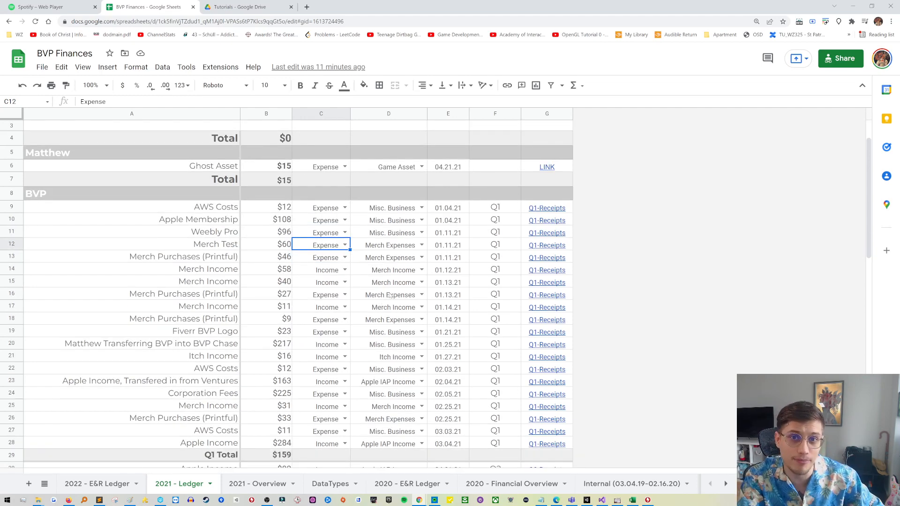
scroll(364, 266, "up", 2)
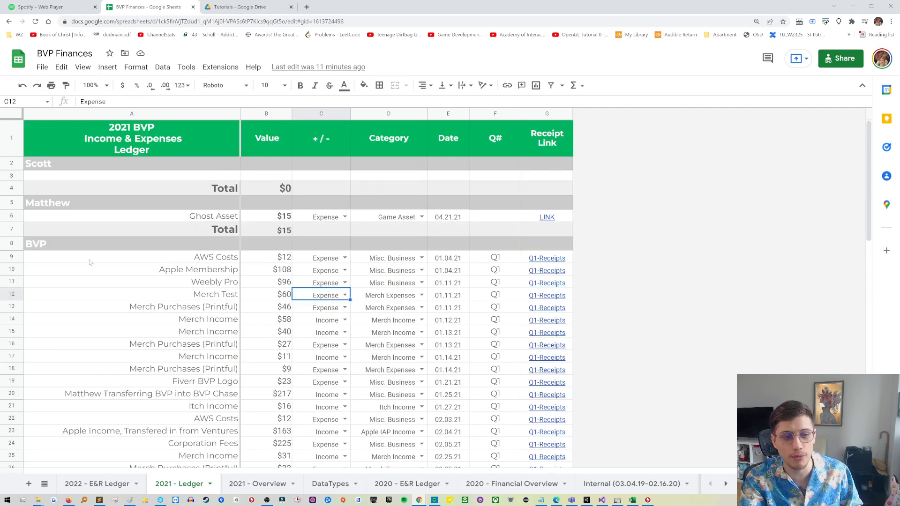
- Review the first-quarter transaction entries in the BVP section, from row 9 down past the Q1 total
left_click_drag(97, 258, 610, 462)
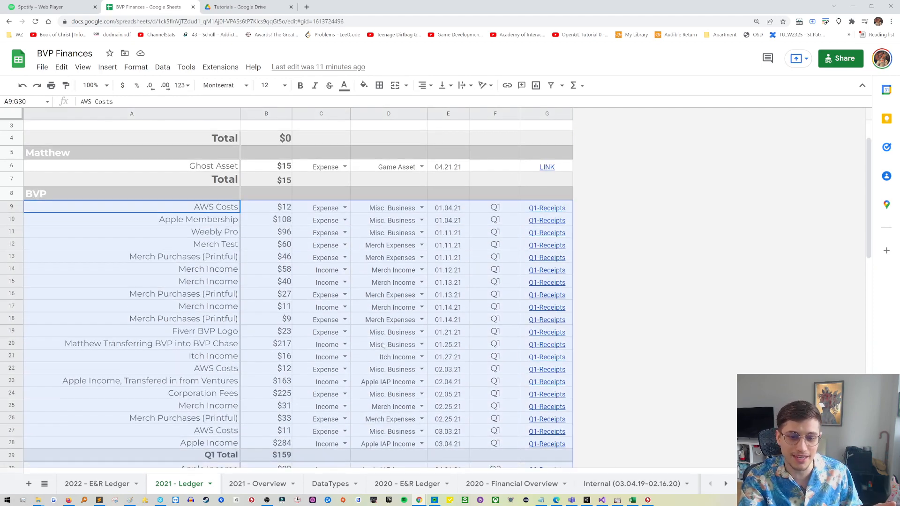
scroll(383, 345, "down", 2)
scroll(403, 307, "up", 1)
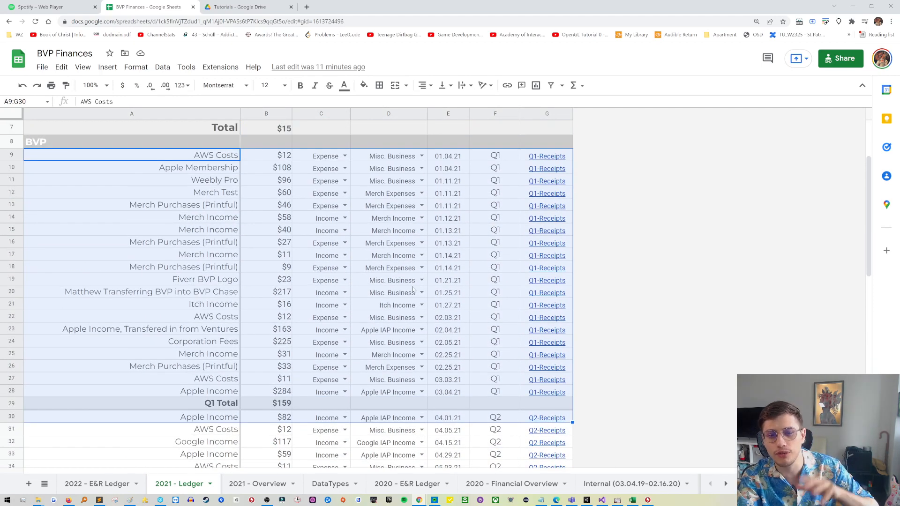
left_click(460, 195)
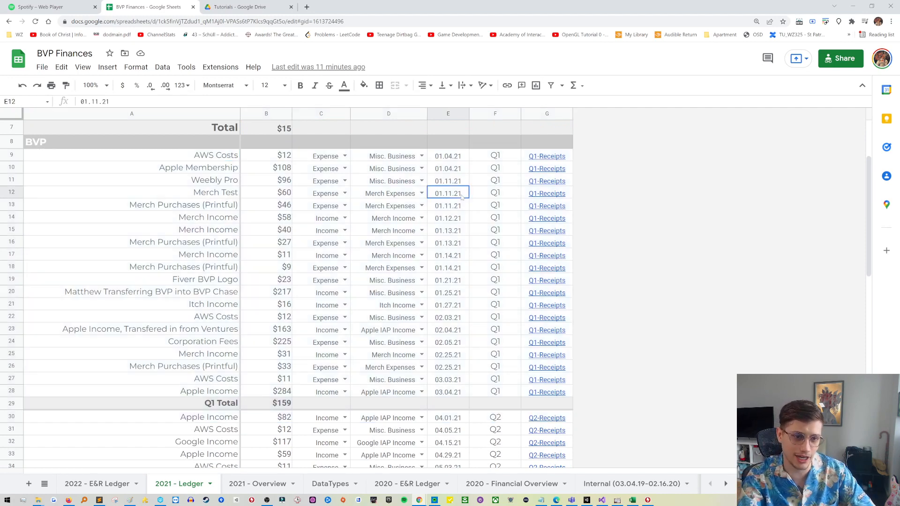
- Examine the Weebly Pro entry in row 11, including its name, value and the choices for income or expense
left_click(208, 180)
left_click(13, 180)
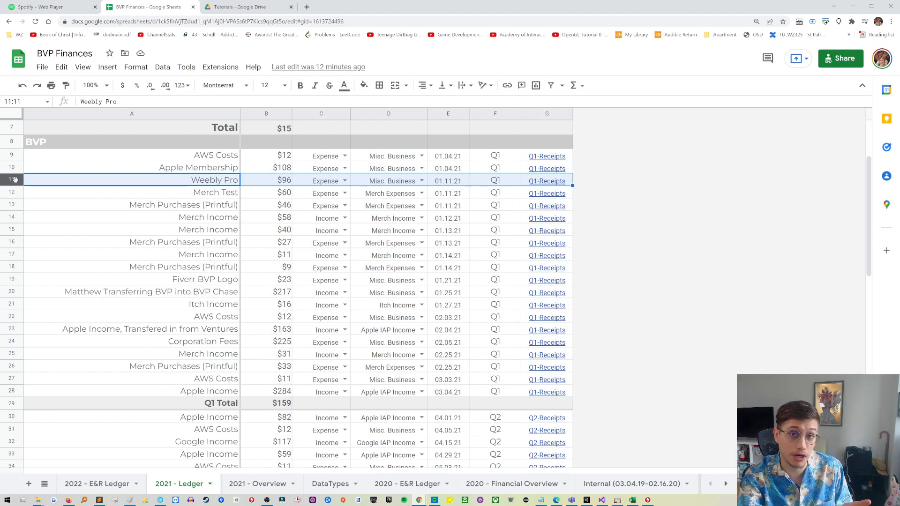
left_click(216, 181)
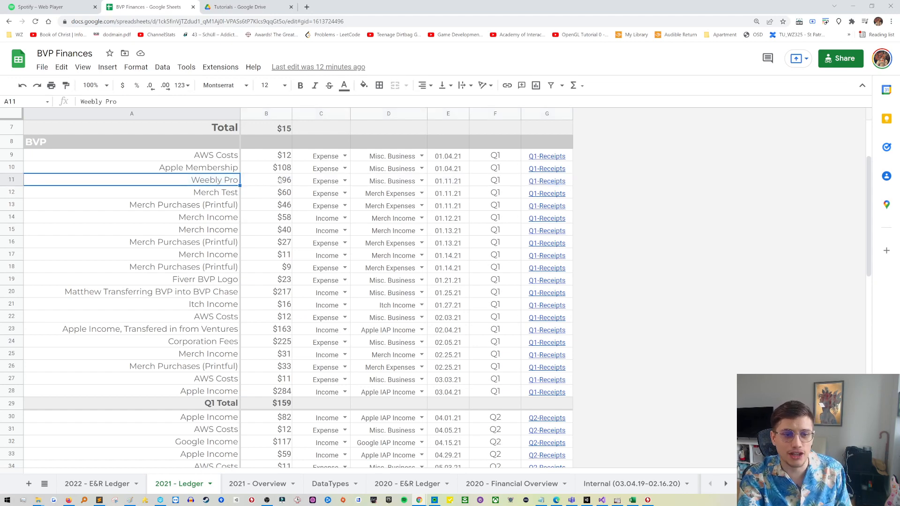
left_click(280, 181)
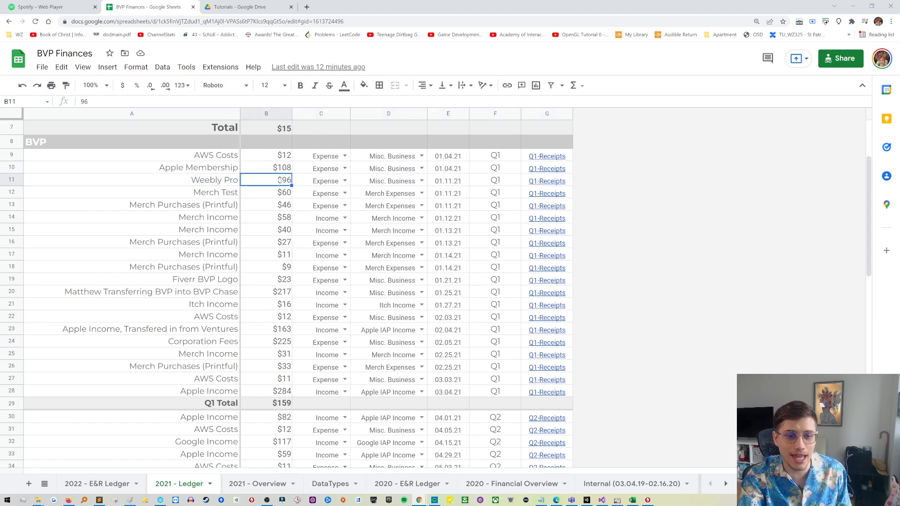
left_click(315, 180)
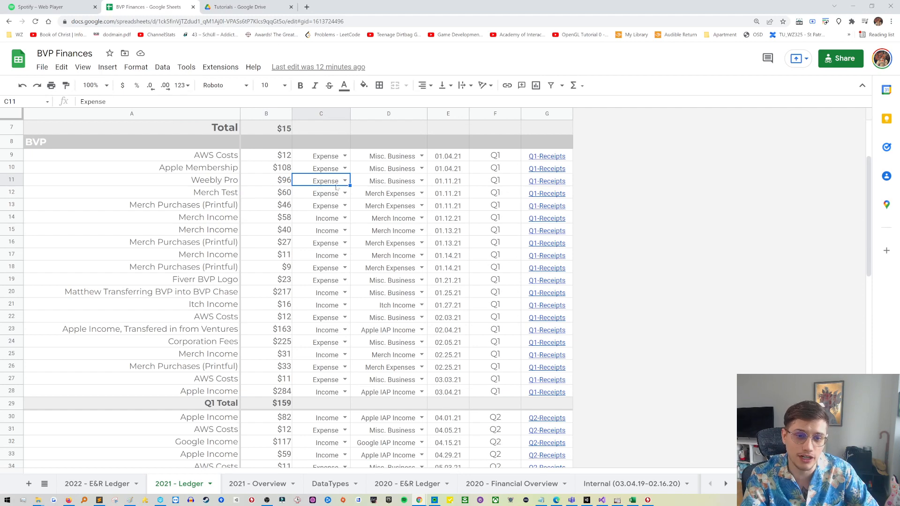
key("Return")
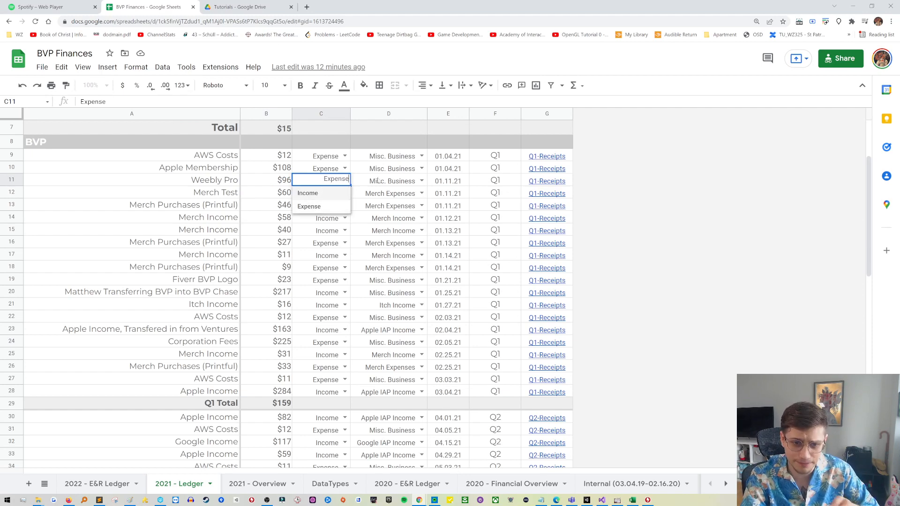
- View the list of transaction categories available for the Weebly Pro entry, keeping Misc. Business
left_click(379, 181)
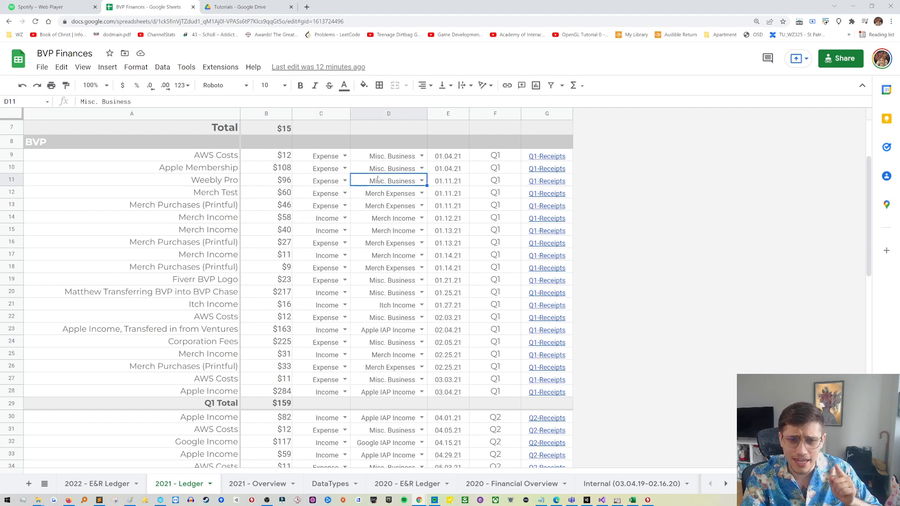
left_click(422, 181)
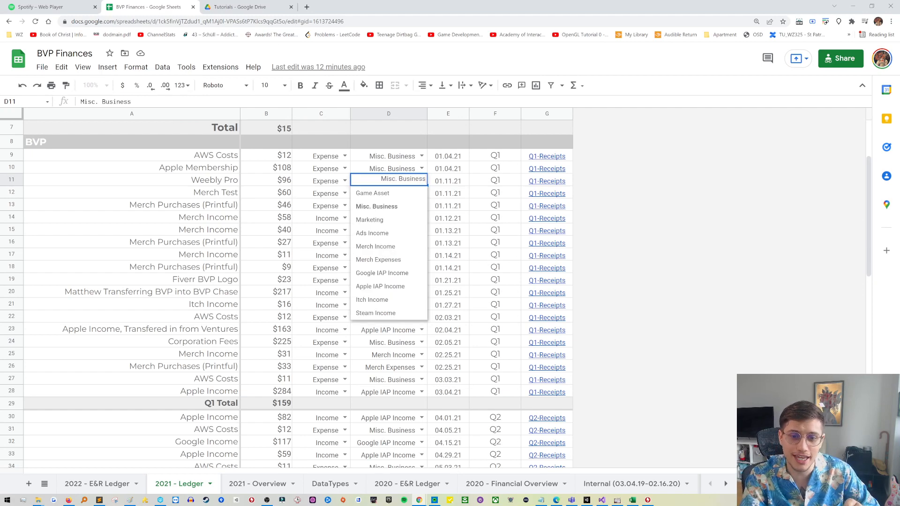
left_click(438, 183)
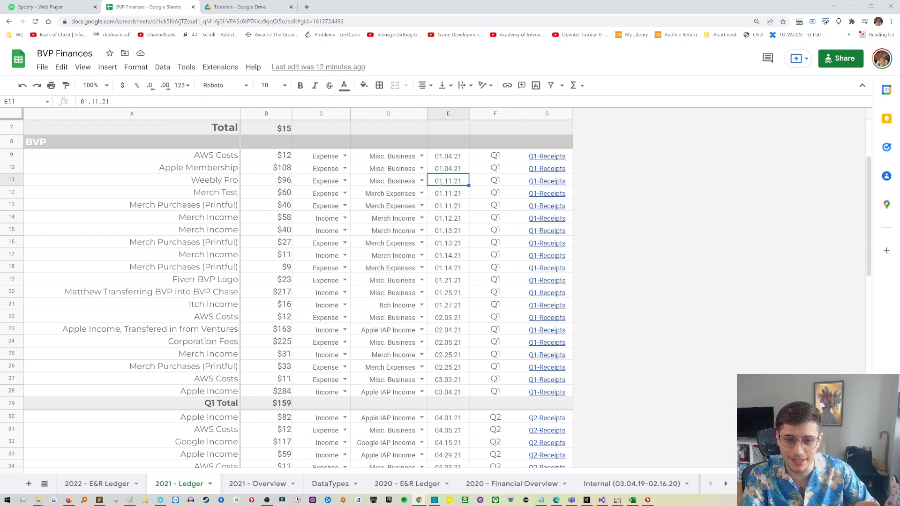
left_click(422, 182)
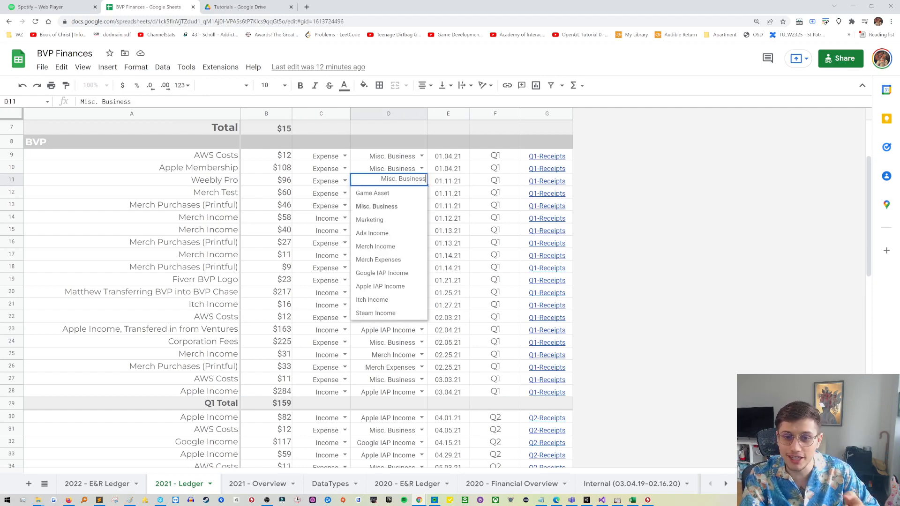
left_click(448, 183)
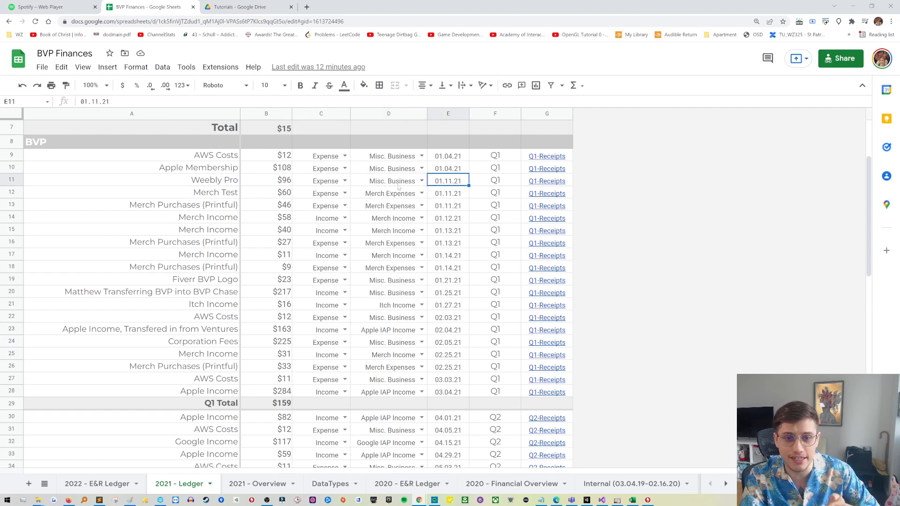
- Open the data validation rule of the Weebly Pro category cell and inspect its cell range
left_click(398, 185)
left_click(162, 67)
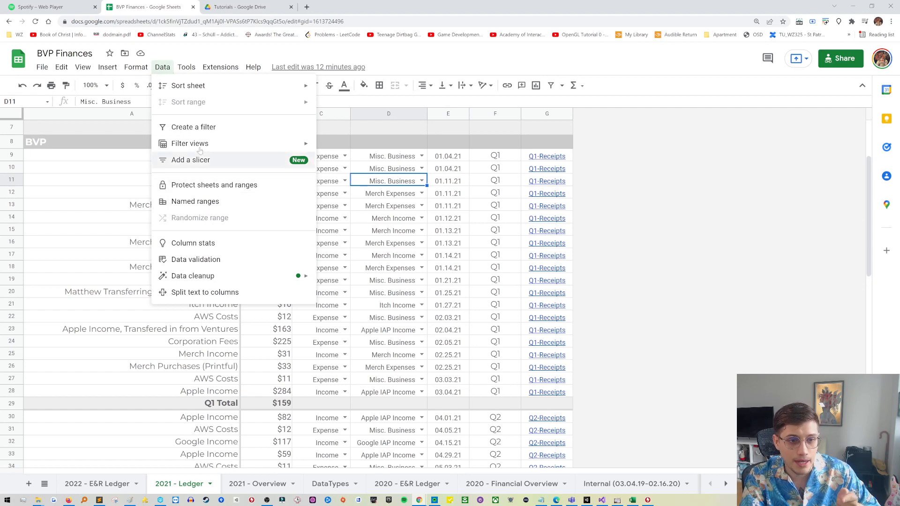
left_click(207, 260)
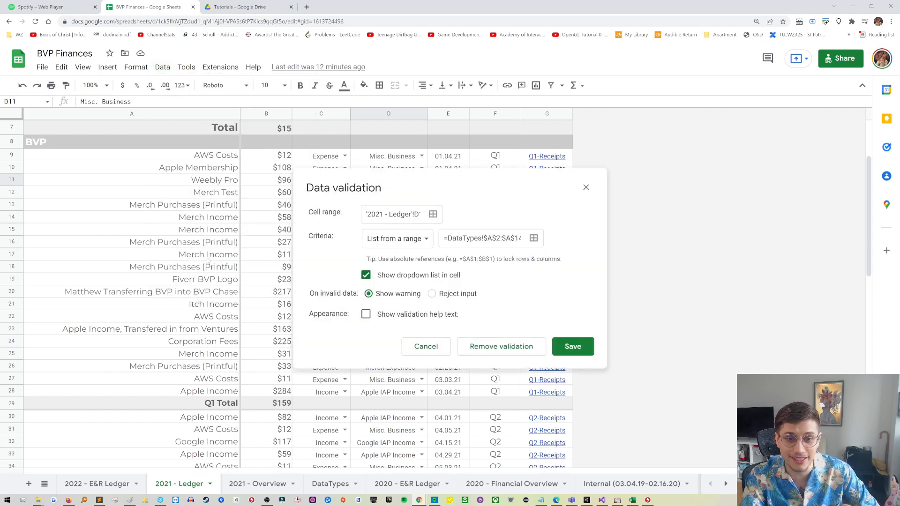
left_click(400, 215)
double_click(400, 214)
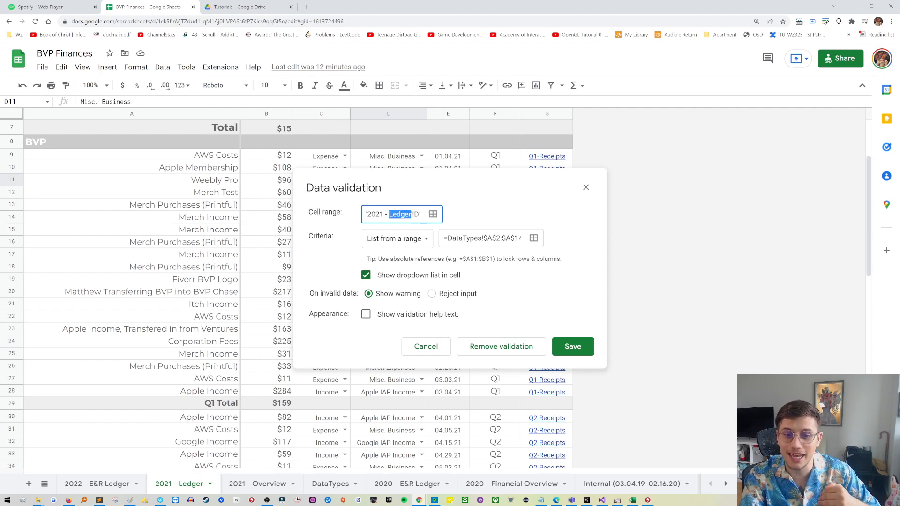
left_click(433, 215)
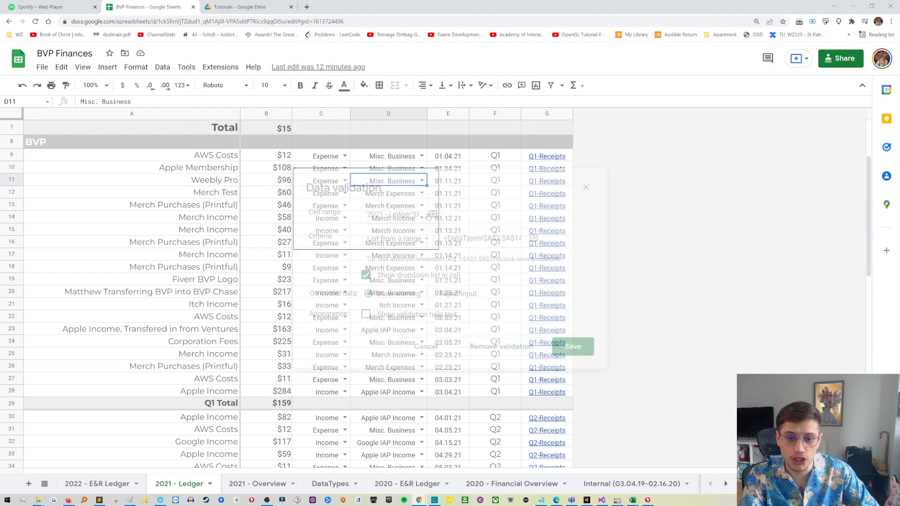
- Open the DataTypes sheet, dismiss the data validation rule unchanged, and examine the income or expense list in B2:B3
left_click(333, 485)
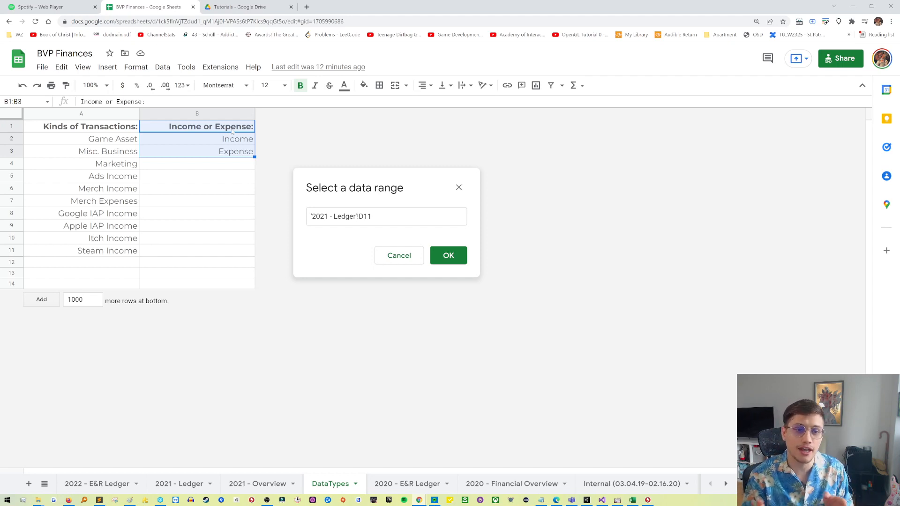
left_click(459, 187)
left_click(586, 188)
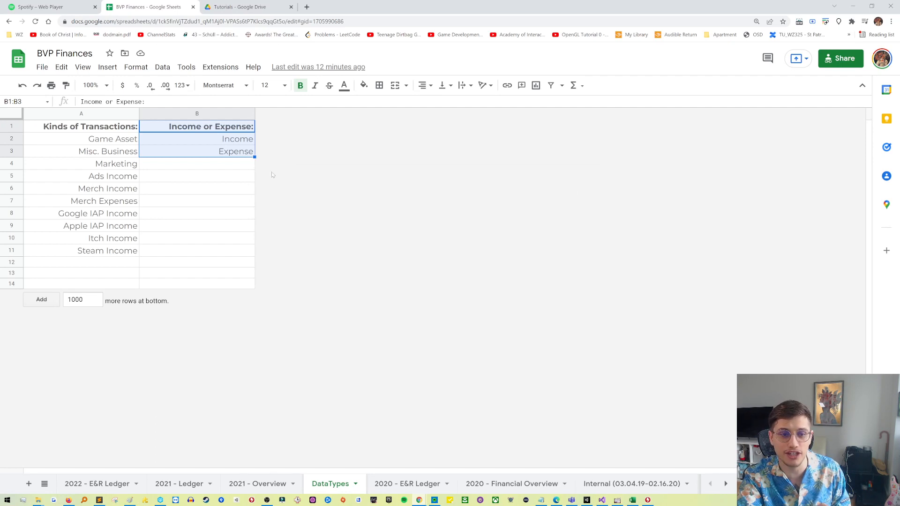
left_click(237, 175)
left_click_drag(234, 138, 234, 151)
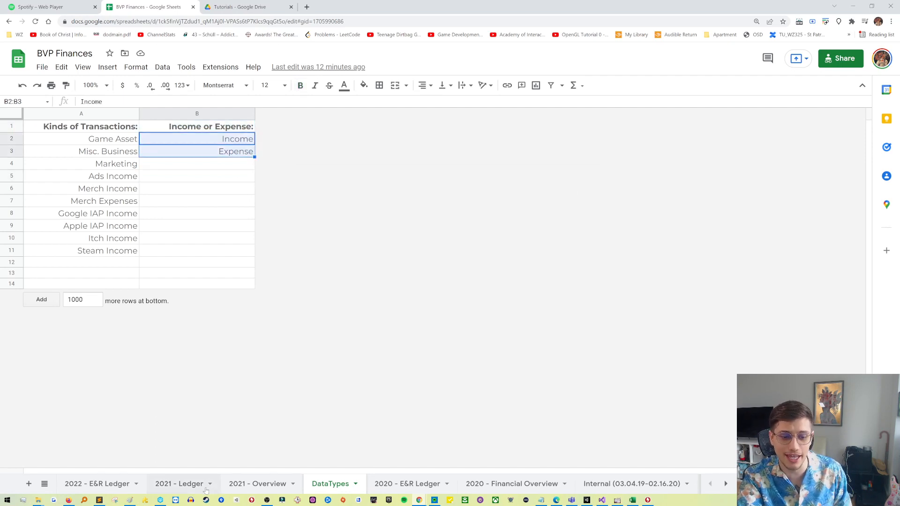
- Return to the 2021 - Ledger sheet and check the Weebly Pro entry's income or expense choices and its category
left_click(257, 485)
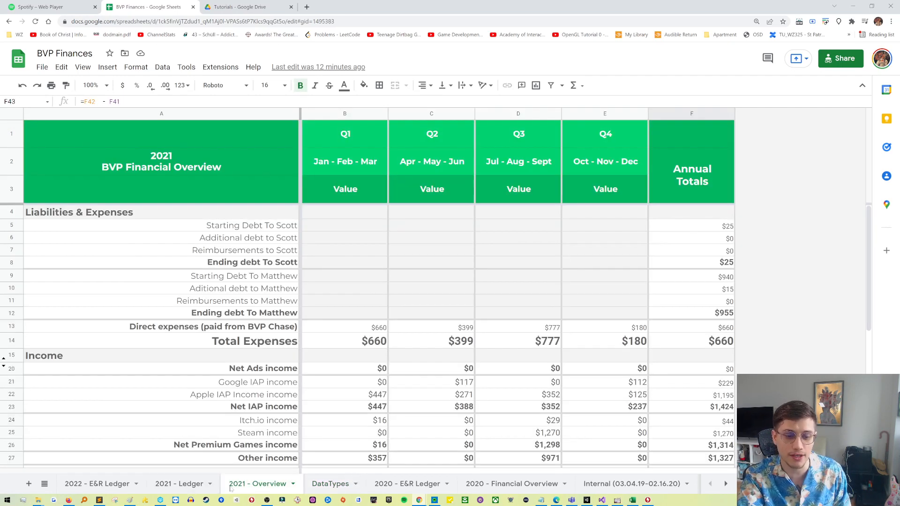
left_click(188, 483)
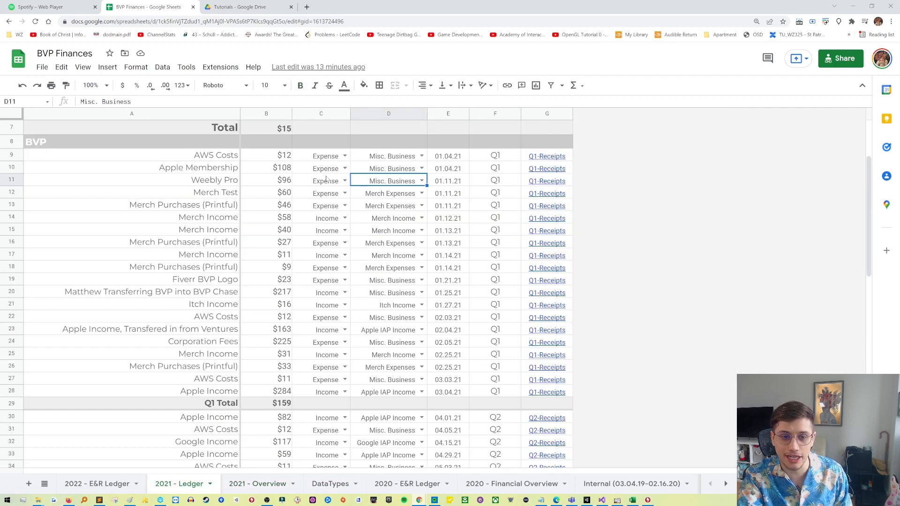
left_click(344, 183)
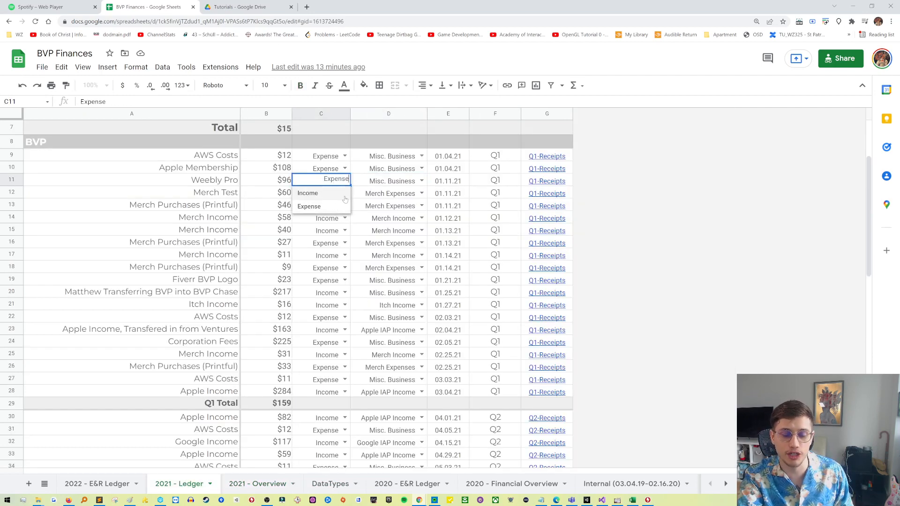
left_click(409, 182)
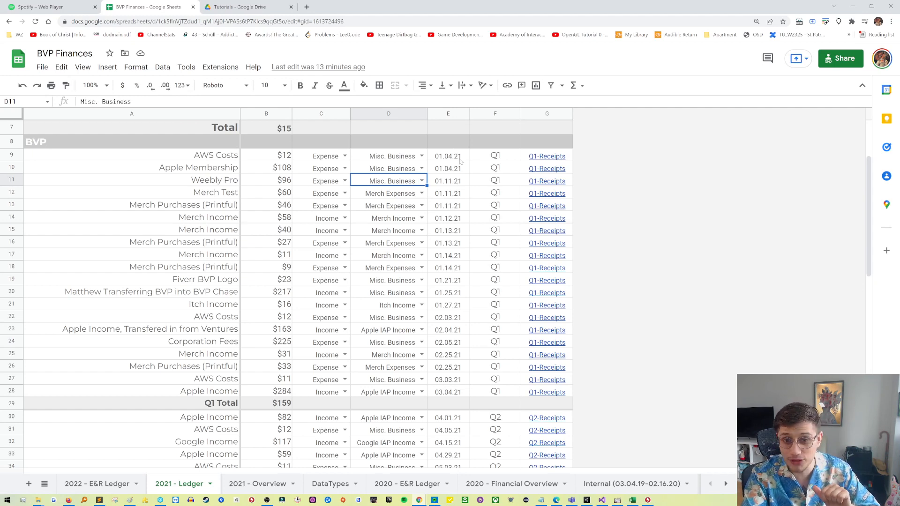
- Review the date and quarter columns of the first-quarter BVP entries in the ledger
left_click_drag(456, 155, 453, 397)
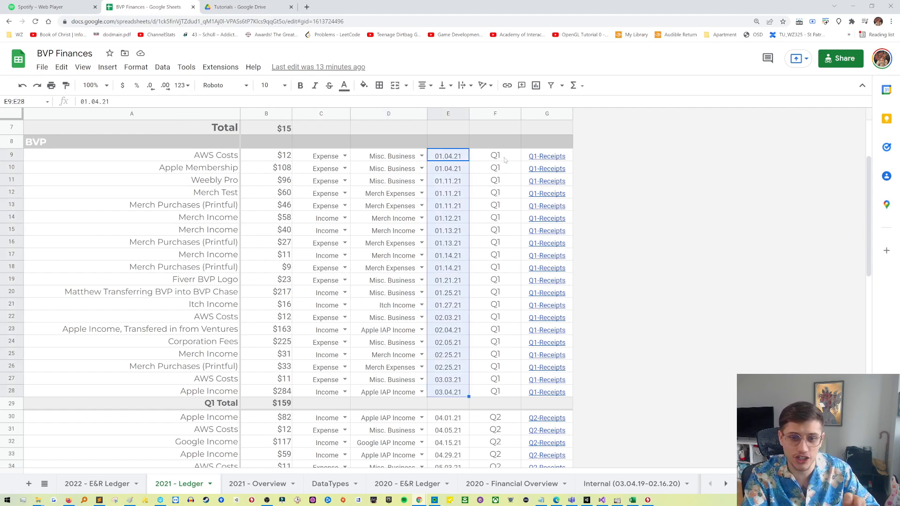
left_click_drag(497, 157, 502, 304)
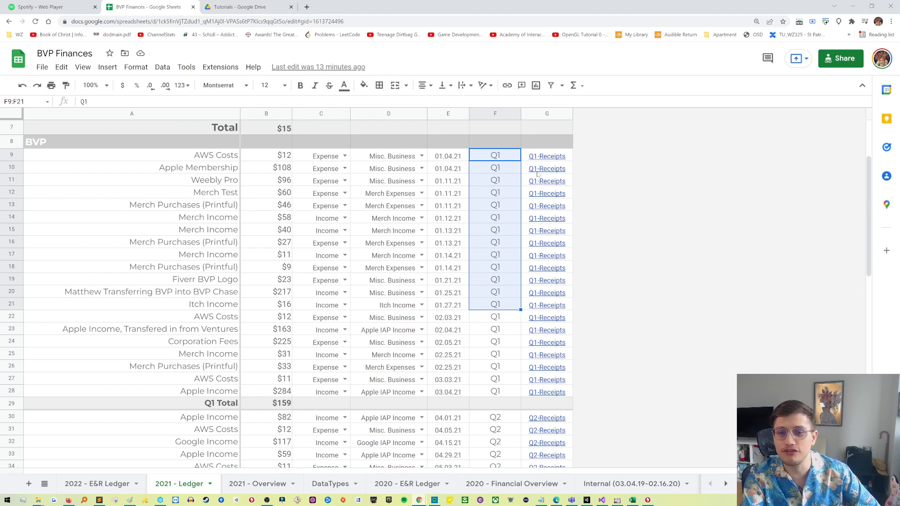
mouse_move(528, 188)
left_click(504, 205)
scroll(504, 205, "up", 4)
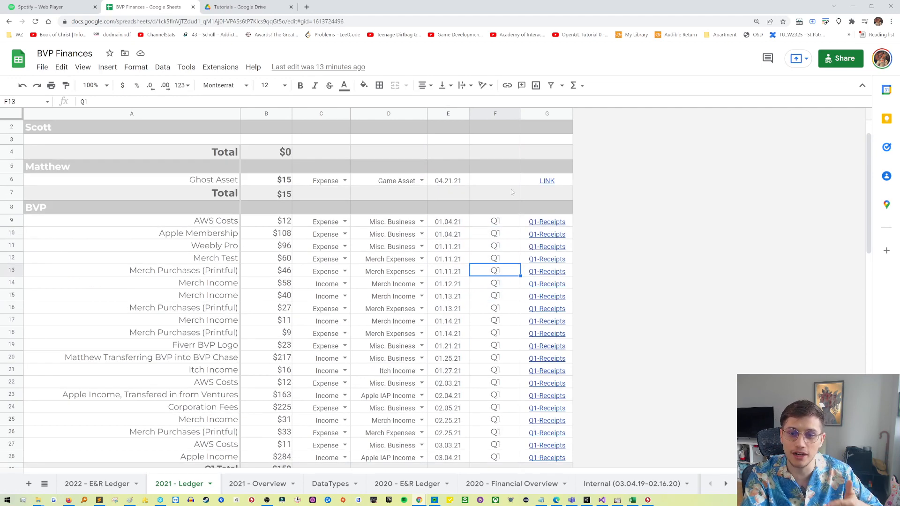
scroll(540, 243, "down", 2)
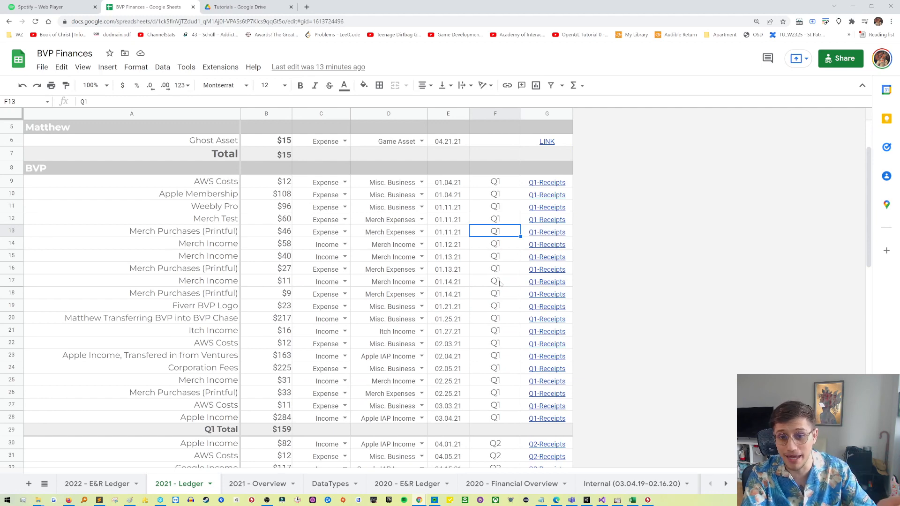
- Look through the second- to fourth-quarter entries of the ledger and open the 2021 - Overview sheet
scroll(500, 283, "down", 8)
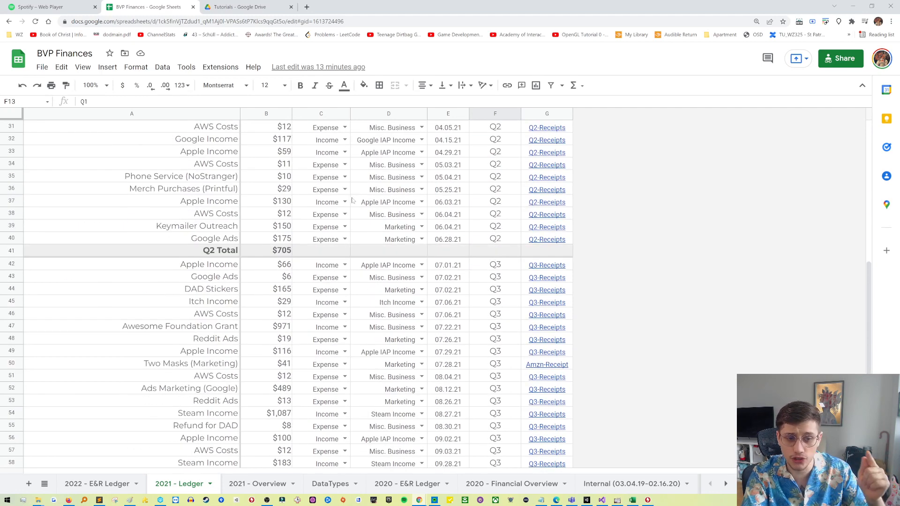
scroll(352, 201, "down", 5)
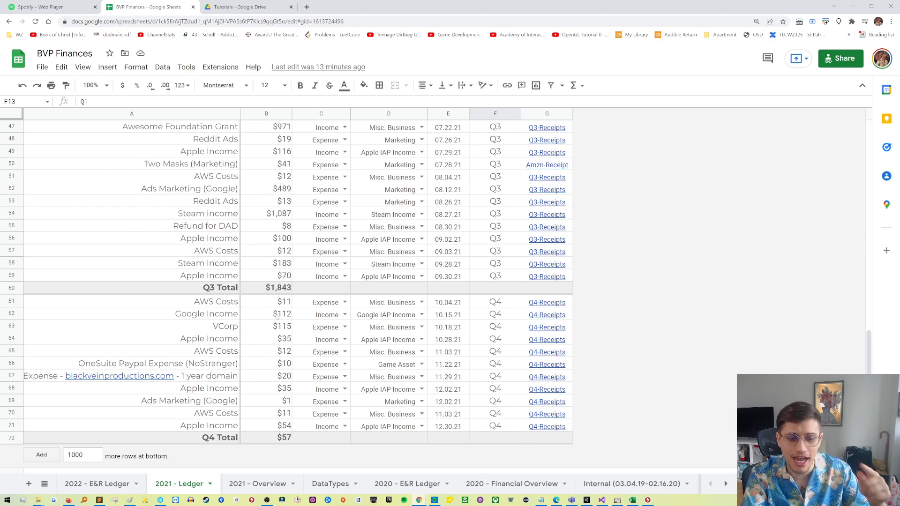
left_click(264, 485)
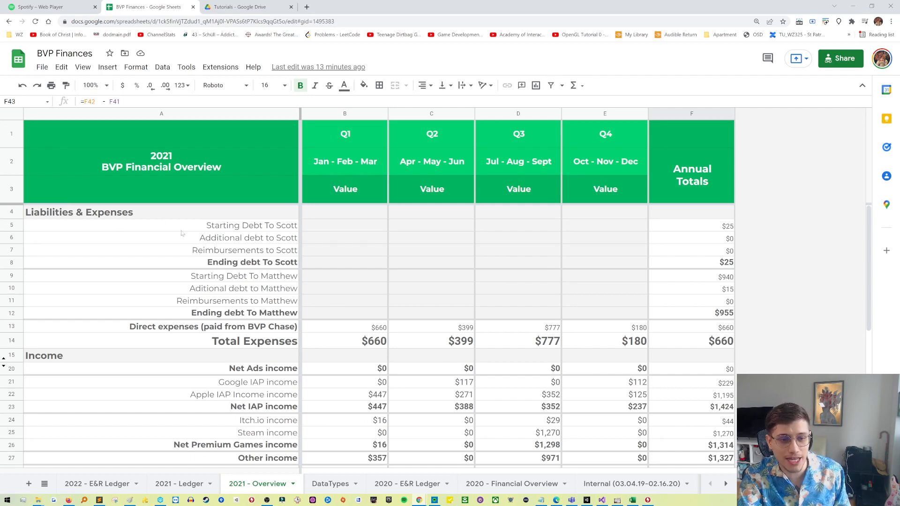
- Examine the debt rows in the annual totals column, including the formulas in F12 and F10
left_click_drag(259, 229, 731, 263)
left_click(671, 255)
left_click(681, 265)
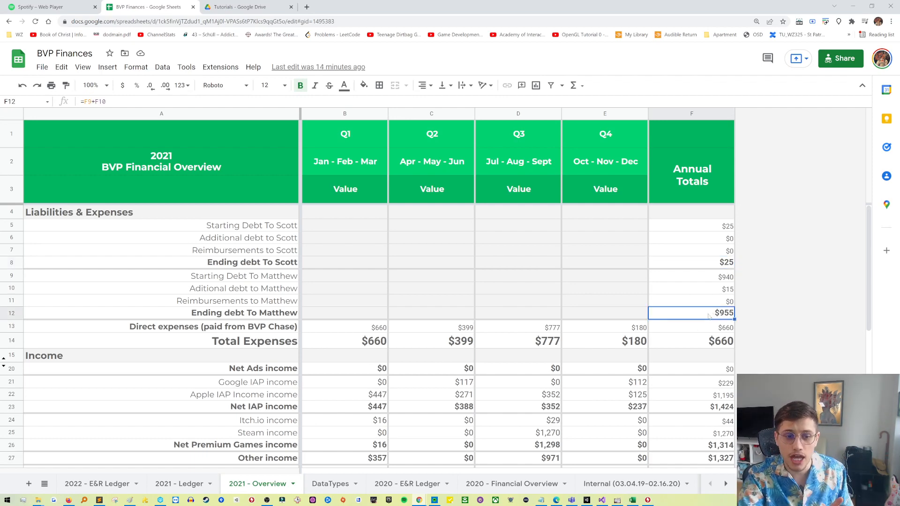
left_click(722, 291)
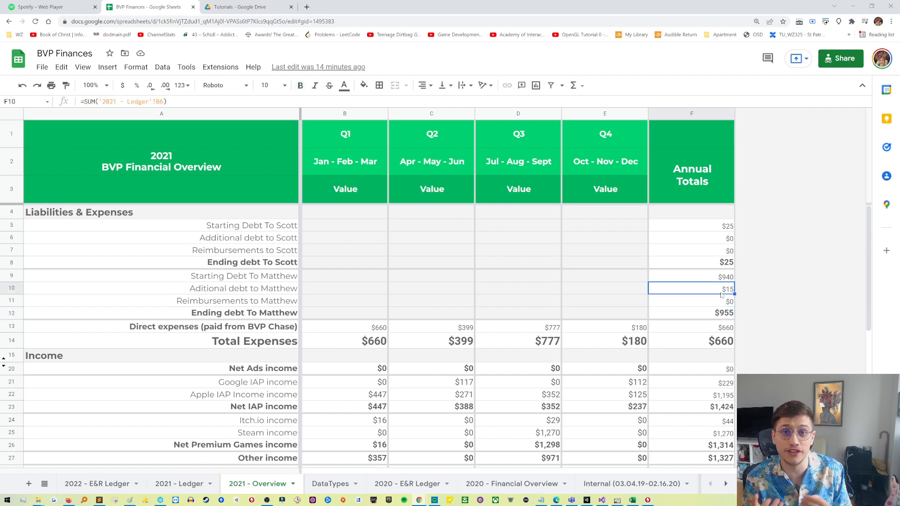
- Inspect the direct expenses row and the sum range and quarter criterion of the SUMIFS formula in C13
scroll(724, 295, "down", 2)
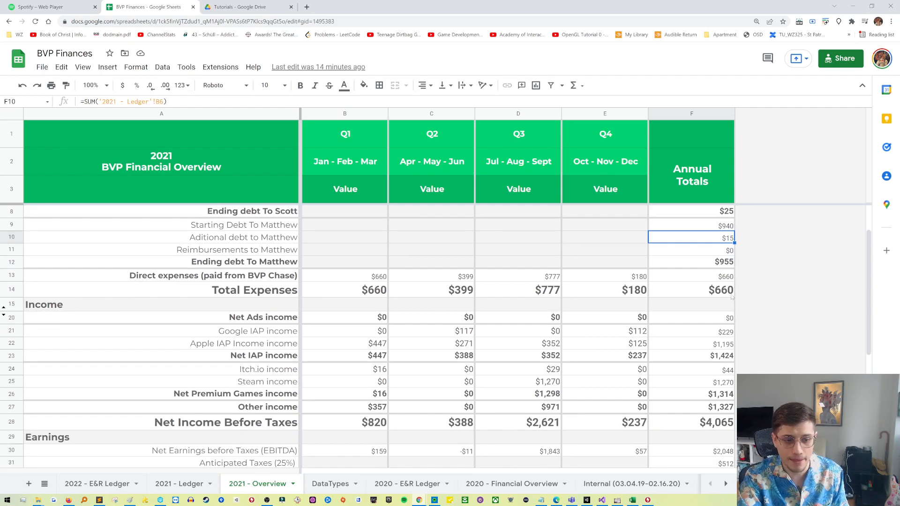
left_click_drag(378, 283, 661, 281)
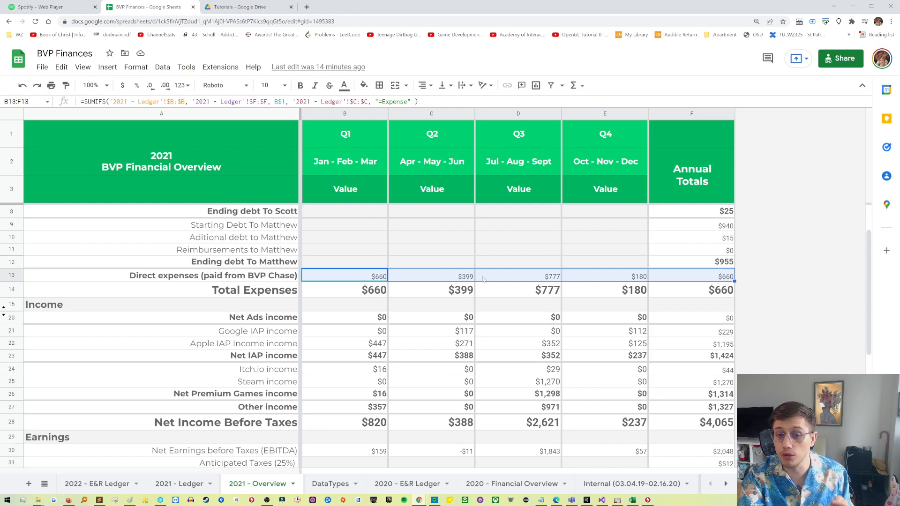
left_click(469, 280)
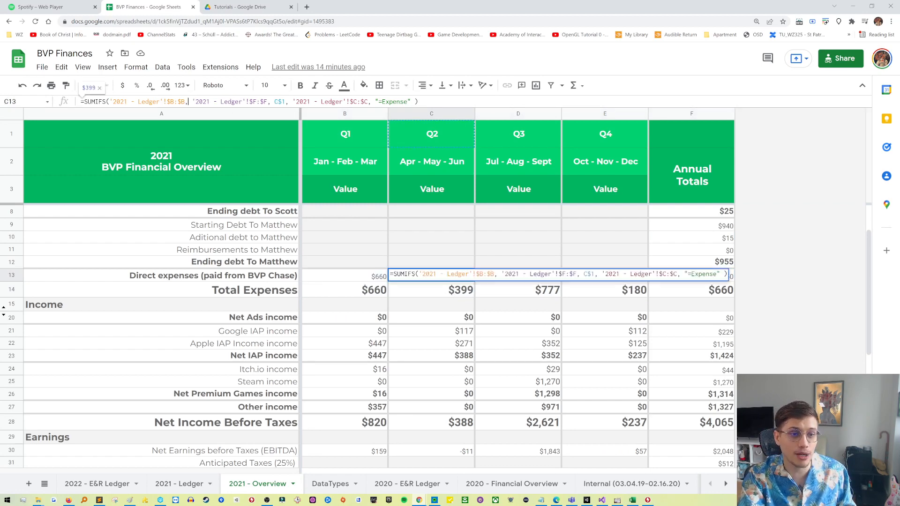
left_click_drag(188, 101, 110, 101)
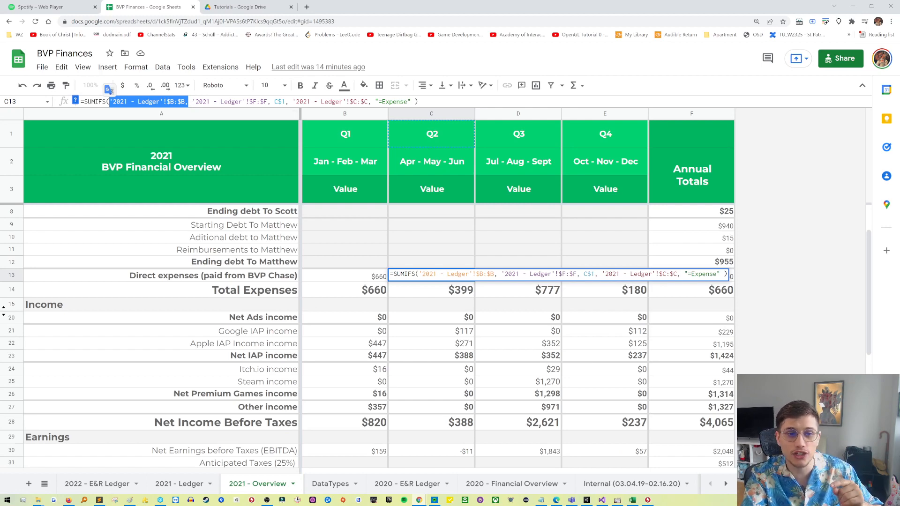
left_click_drag(192, 101, 285, 102)
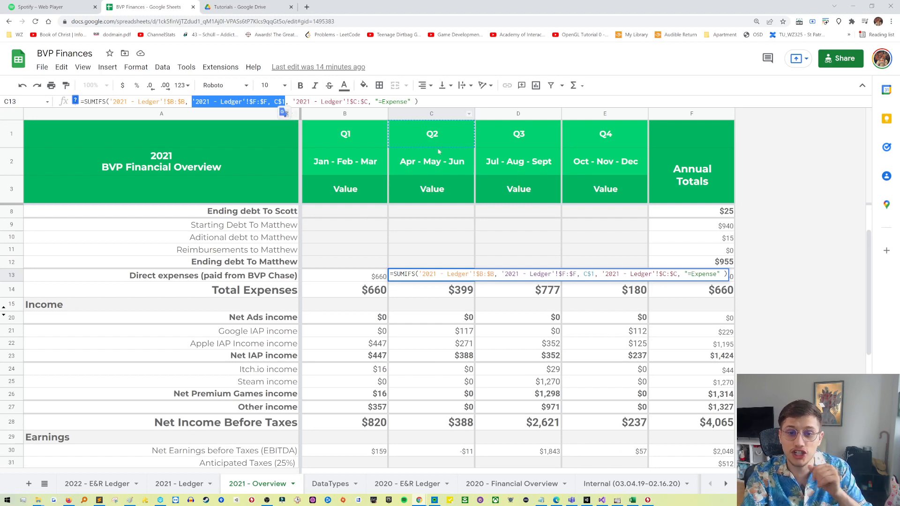
left_click(268, 102)
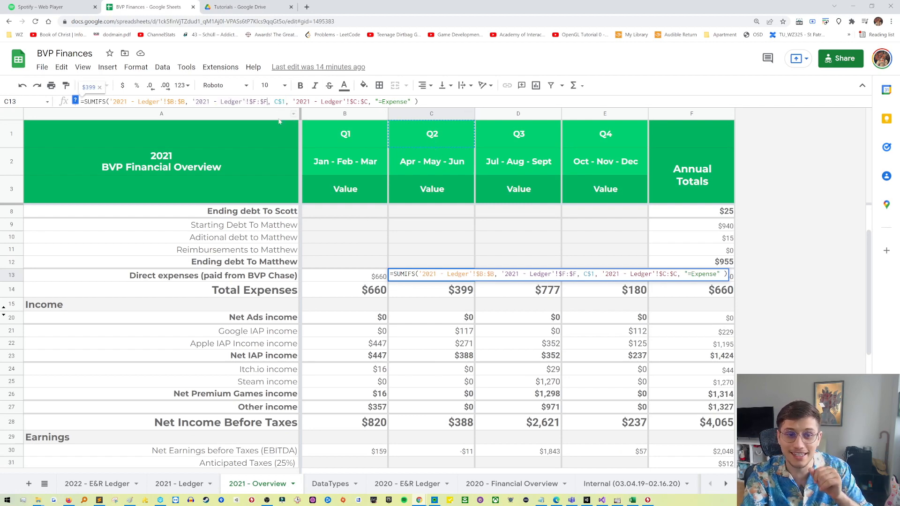
- Compare the ledger's quarter column, F47:F59, with the Q2 heading in C1 of the 2021 - Overview sheet
left_click(179, 483)
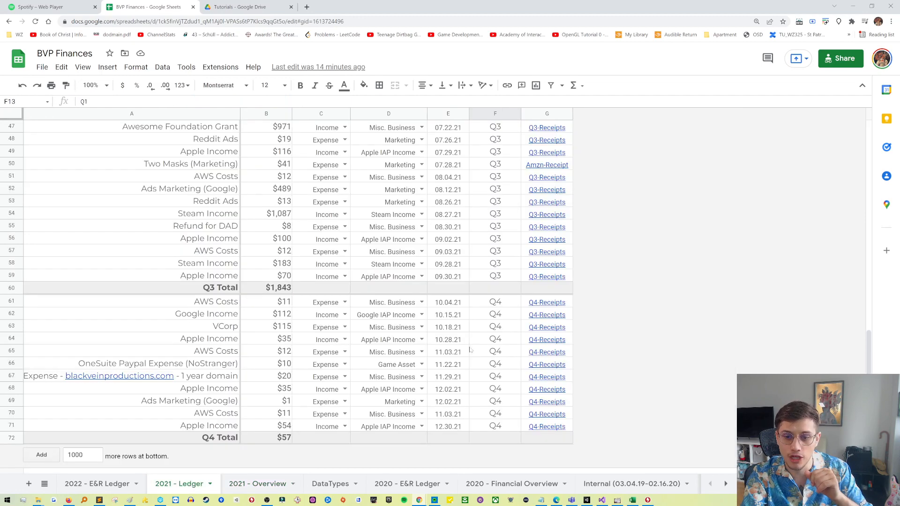
left_click_drag(495, 127, 495, 276)
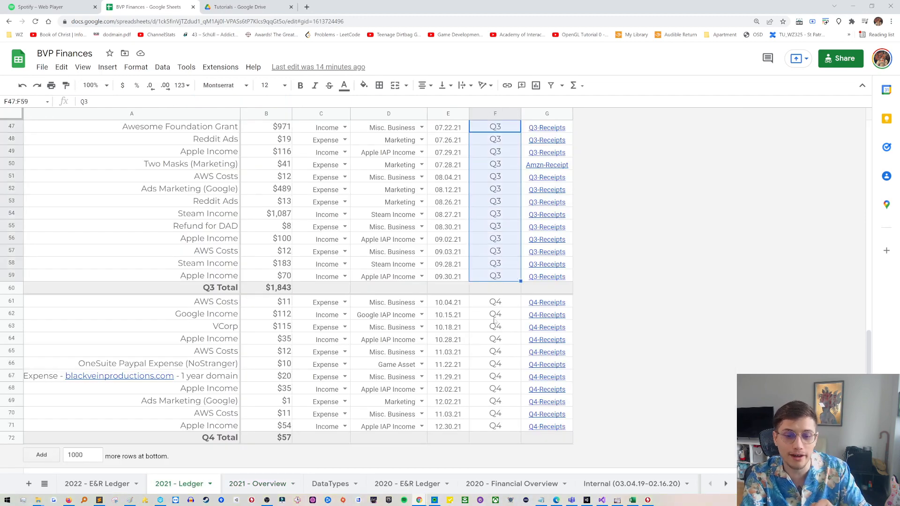
left_click(249, 483)
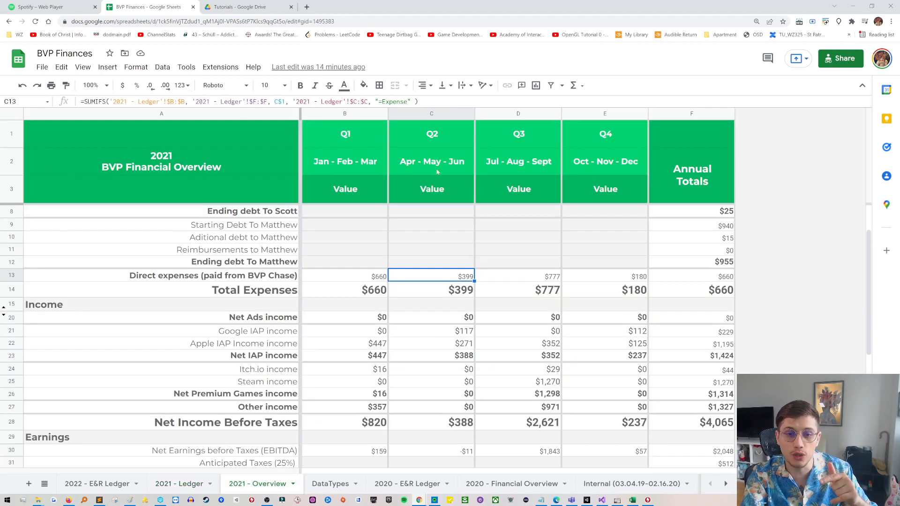
left_click(438, 133)
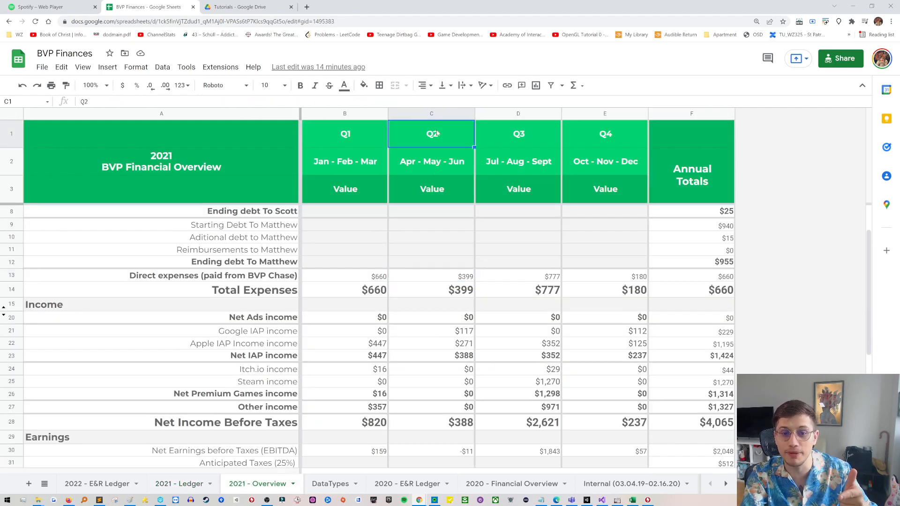
- Inspect the "=Expense" criterion of the C13 formula, leave it unchanged, and check the income or expense entries in ledger cells C48:C51
left_click(462, 281)
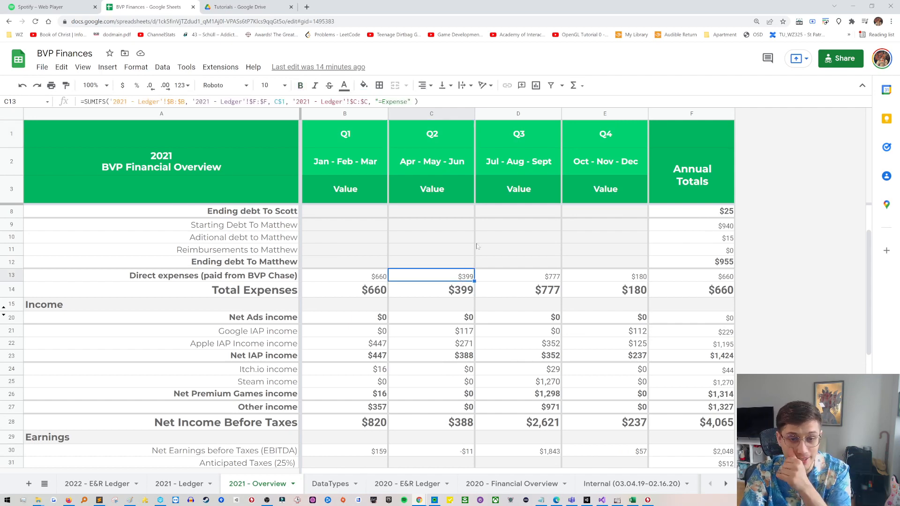
left_click_drag(293, 101, 415, 101)
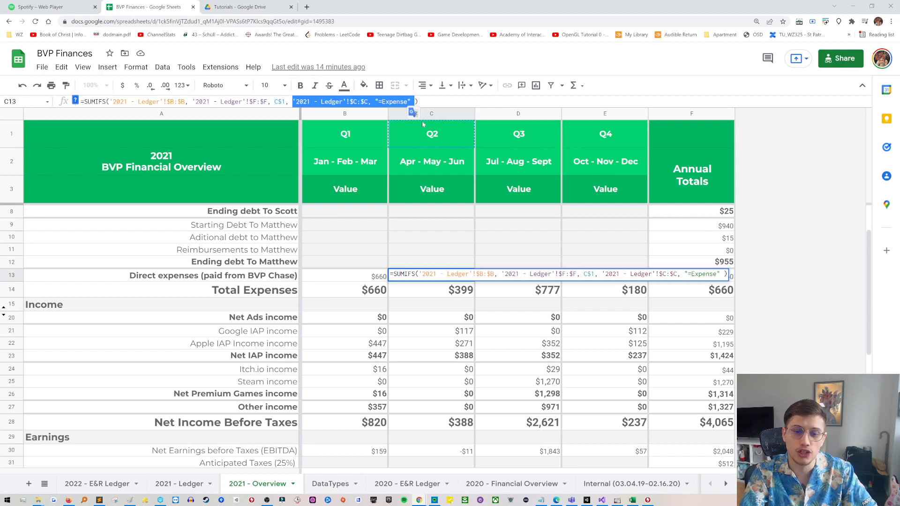
left_click_drag(420, 102, 382, 102)
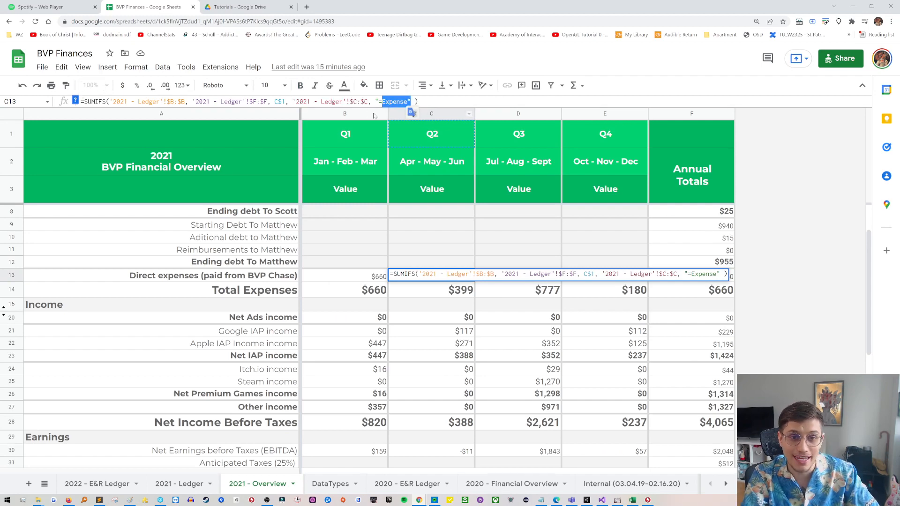
key("Return")
left_click(175, 483)
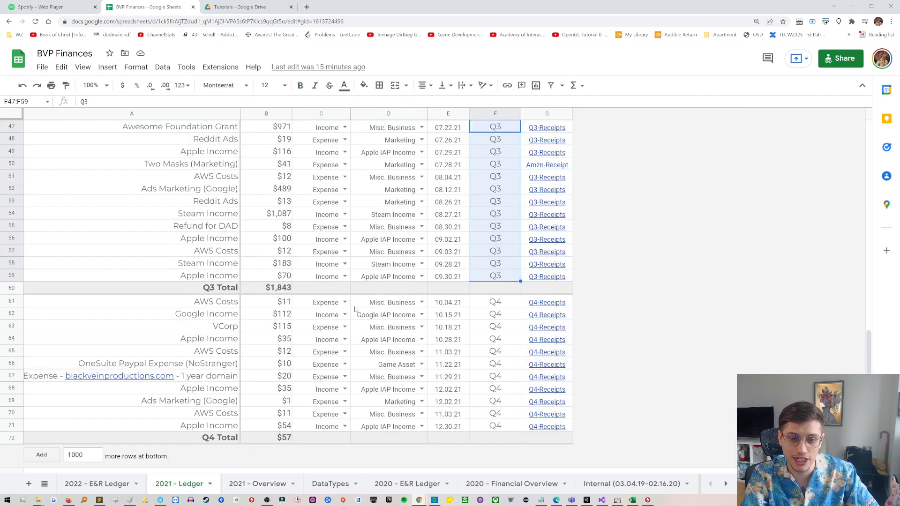
left_click_drag(329, 143, 325, 176)
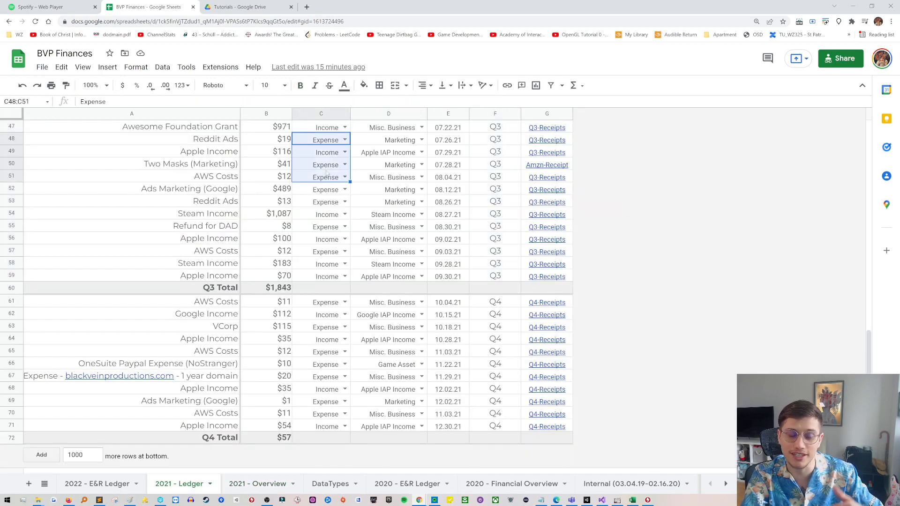
- On the 2021 - Overview sheet, fill the Q1 total expenses formula from B14 across to E14
left_click(262, 485)
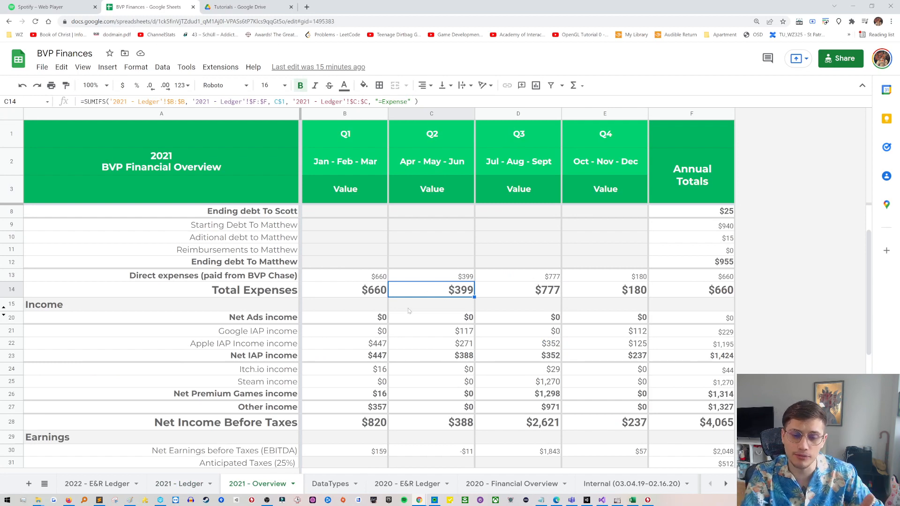
left_click(375, 295)
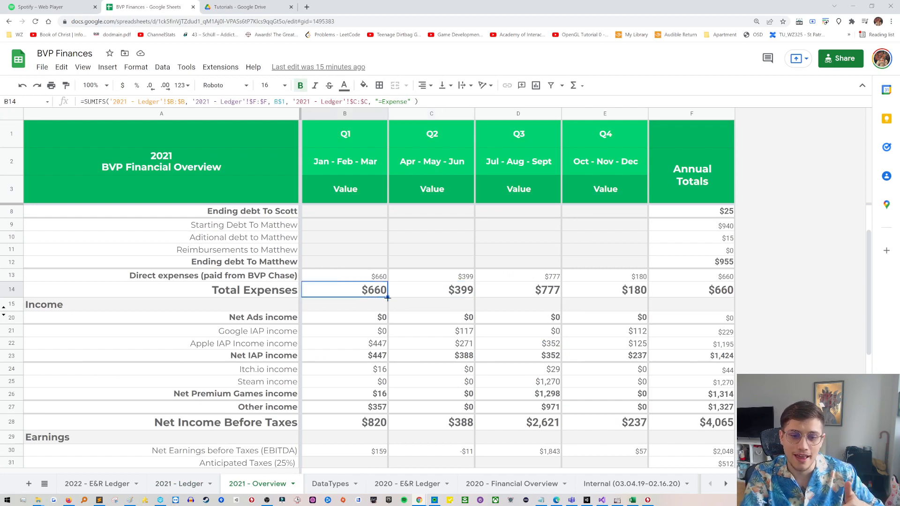
left_click_drag(387, 297, 606, 298)
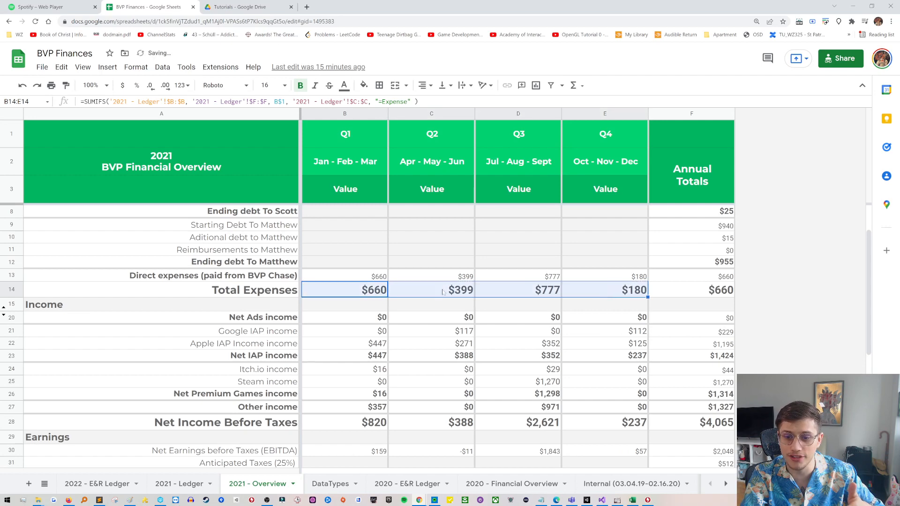
- Check the Q1 to Q4 heading cells and the quarter reference in the Q3 total expenses formula in D14
left_click(377, 139)
left_click(436, 139)
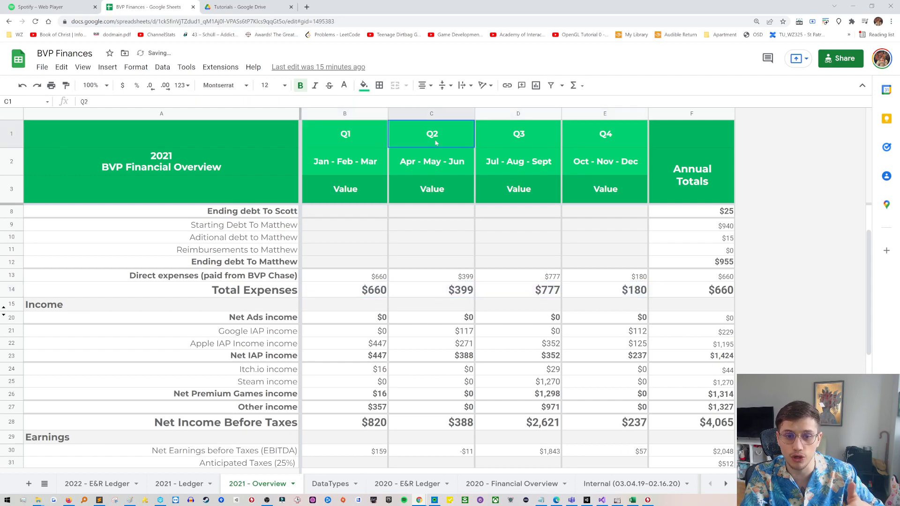
left_click(522, 141)
left_click(587, 136)
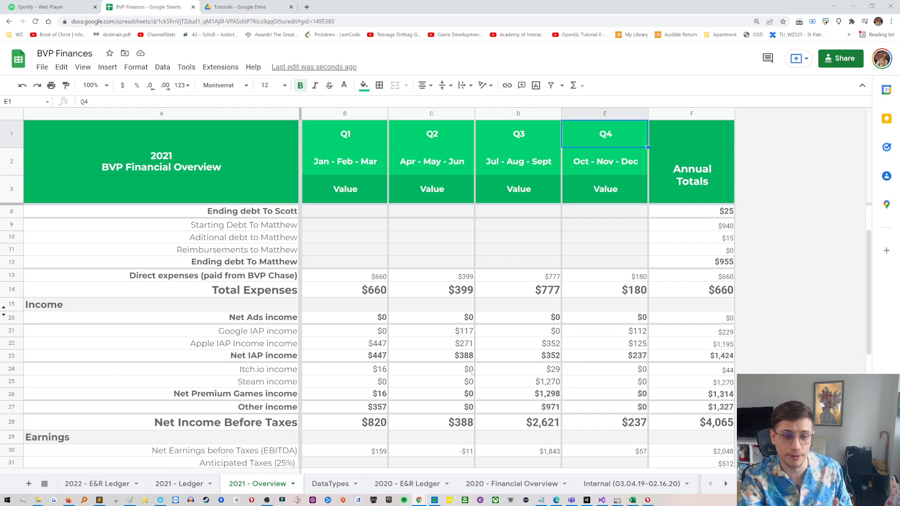
scroll(446, 349, "up", 2)
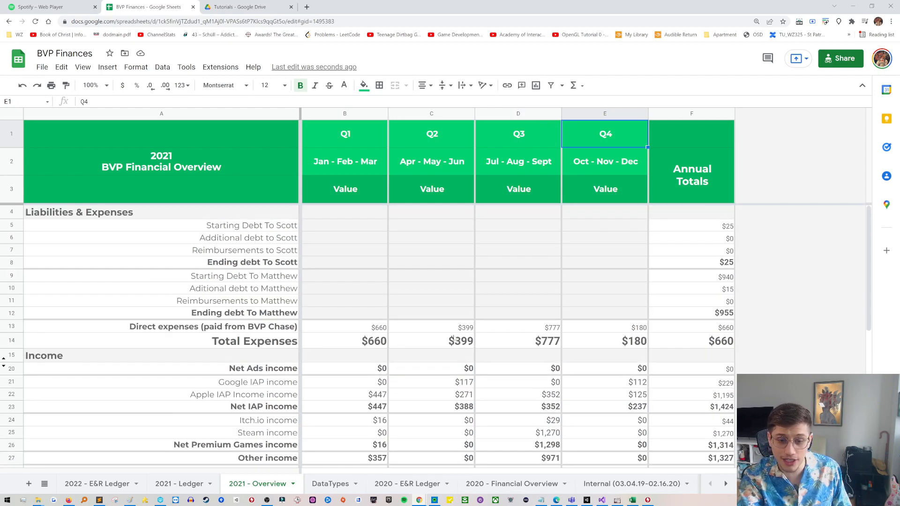
left_click(518, 346)
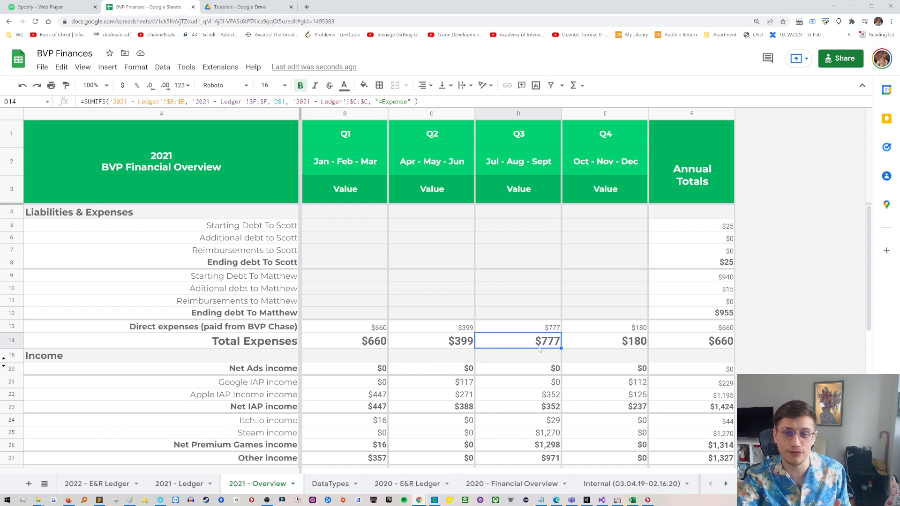
- Examine the quarterly formulas of the net ads income row B20:E20 and the Google IAP income row B21:E21
scroll(520, 359, "down", 2)
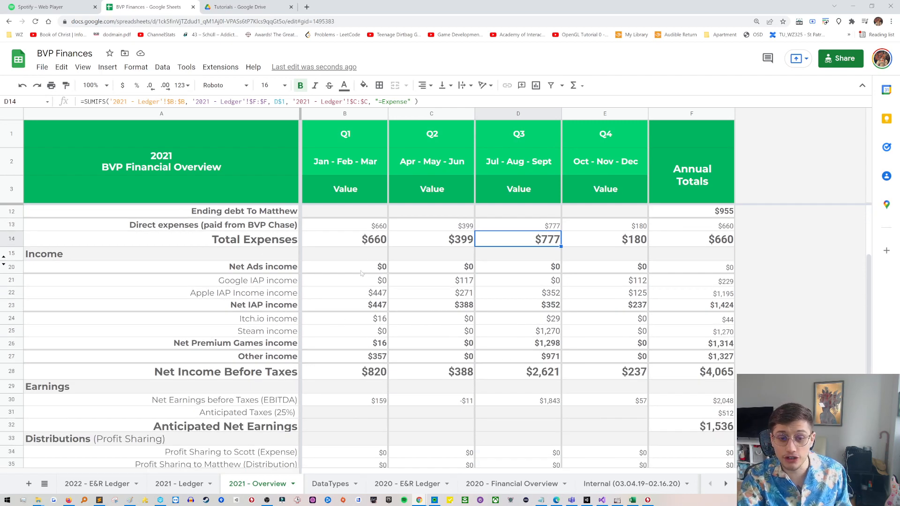
left_click_drag(362, 272, 638, 267)
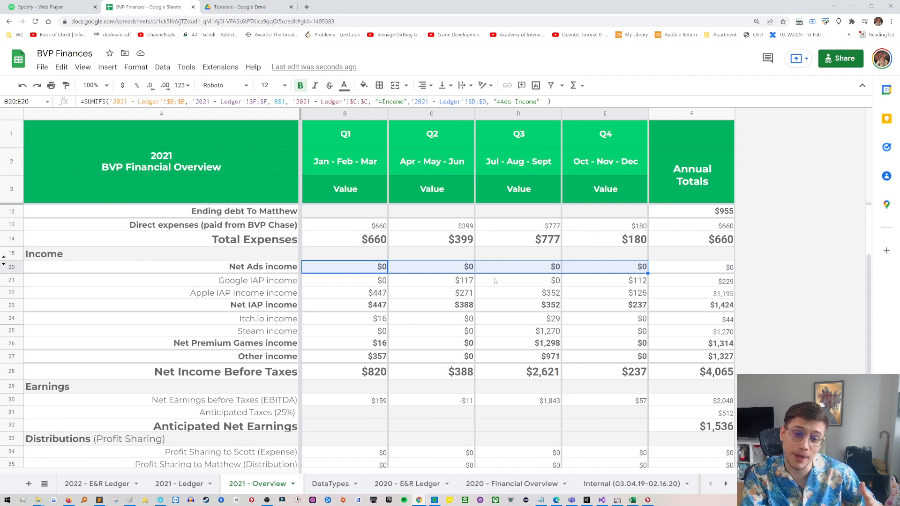
left_click(356, 284)
left_click_drag(356, 285, 623, 281)
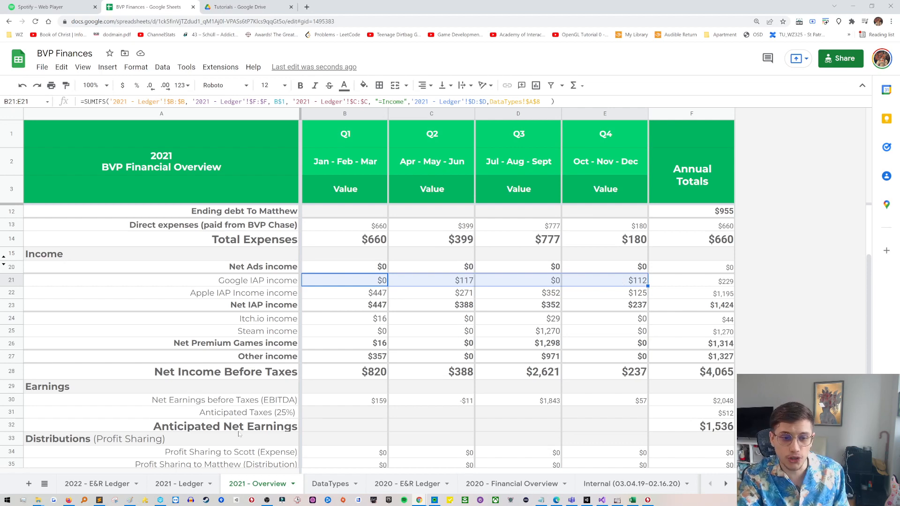
- Examine the Apple IAP income row's quarterly formulas and compare B22 with the Google IAP income formula in B21
left_click_drag(358, 295, 577, 300)
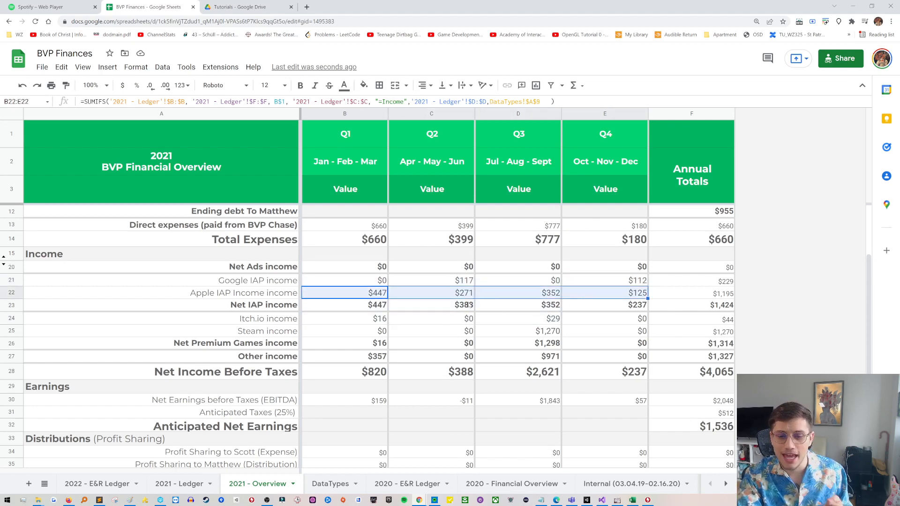
left_click(373, 294)
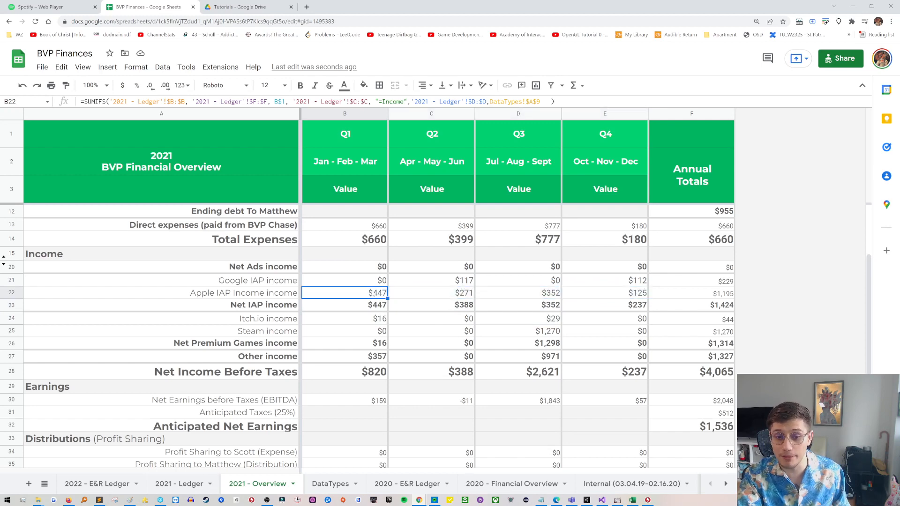
left_click(375, 281)
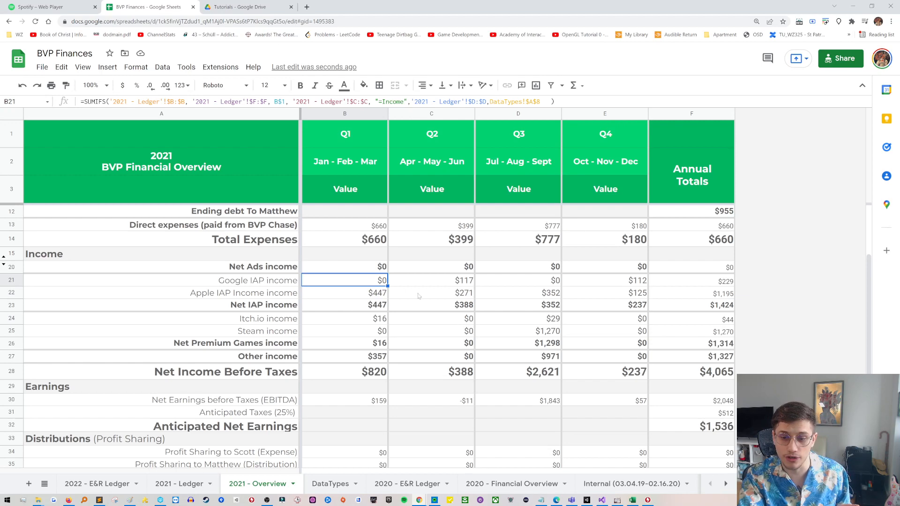
left_click_drag(588, 296, 544, 294)
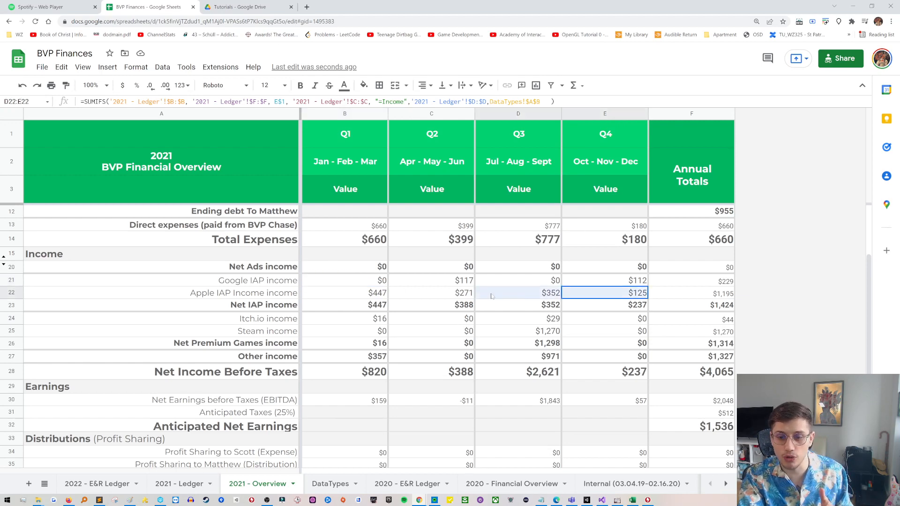
left_click(462, 295)
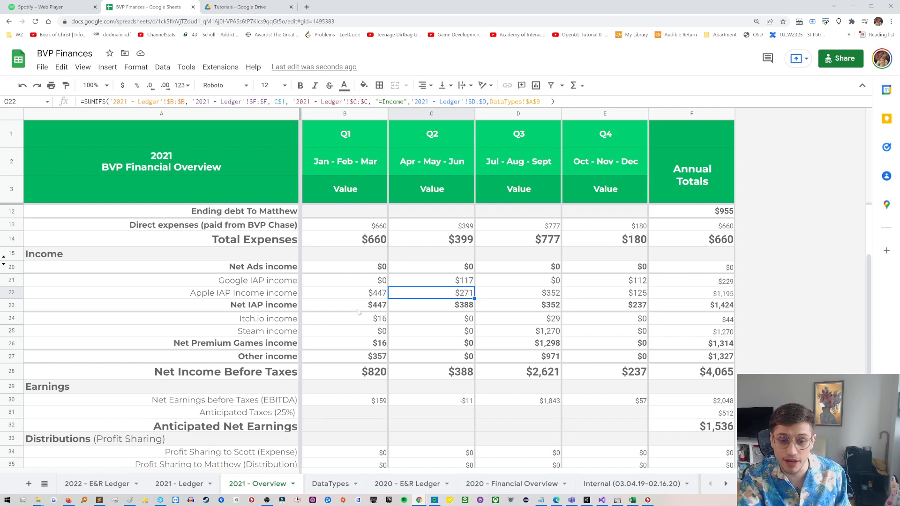
- Examine the net IAP income sums in B23:E23 and the Itch.io and Steam income formulas in rows 24 and 25
left_click_drag(370, 306, 618, 306)
scroll(456, 310, "down", 2)
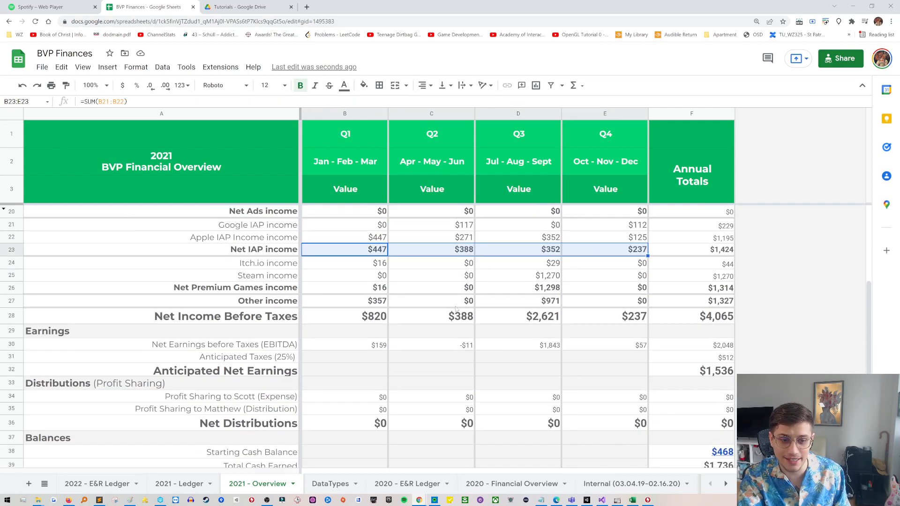
left_click(368, 267)
left_click(345, 281)
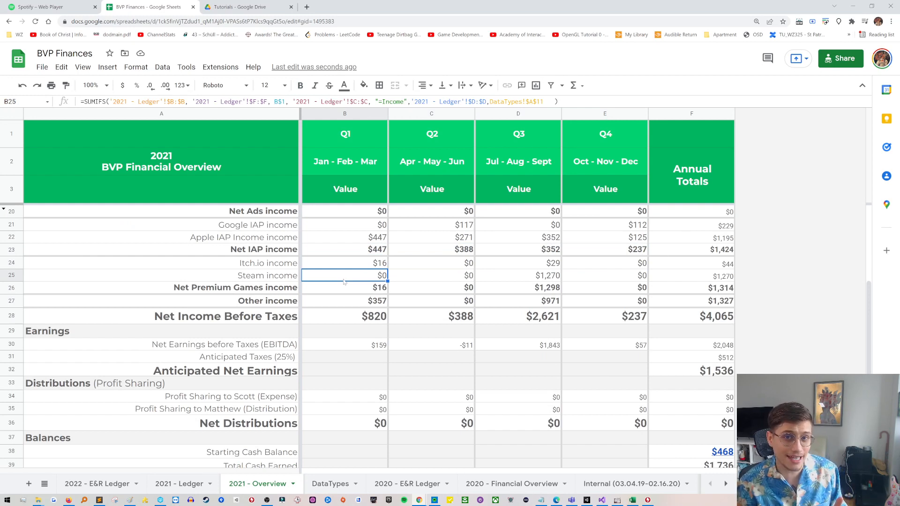
left_click(530, 276)
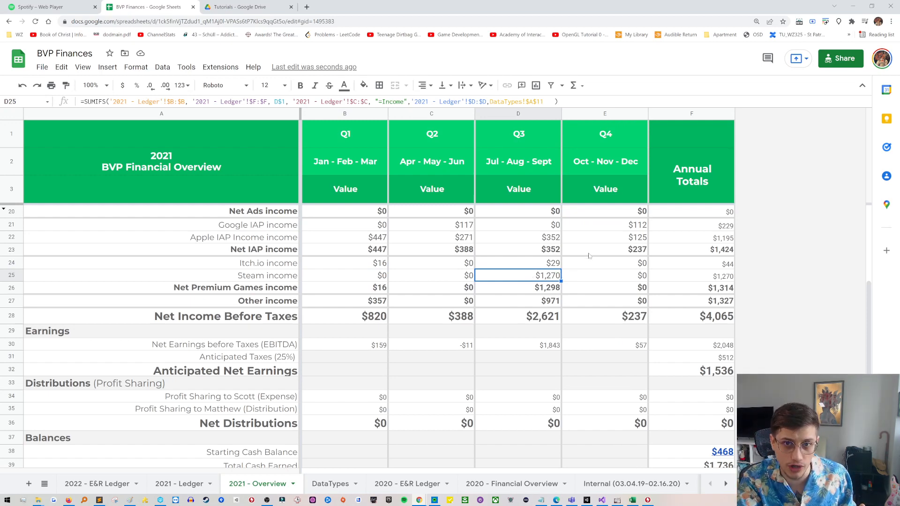
left_click_drag(597, 280, 623, 287)
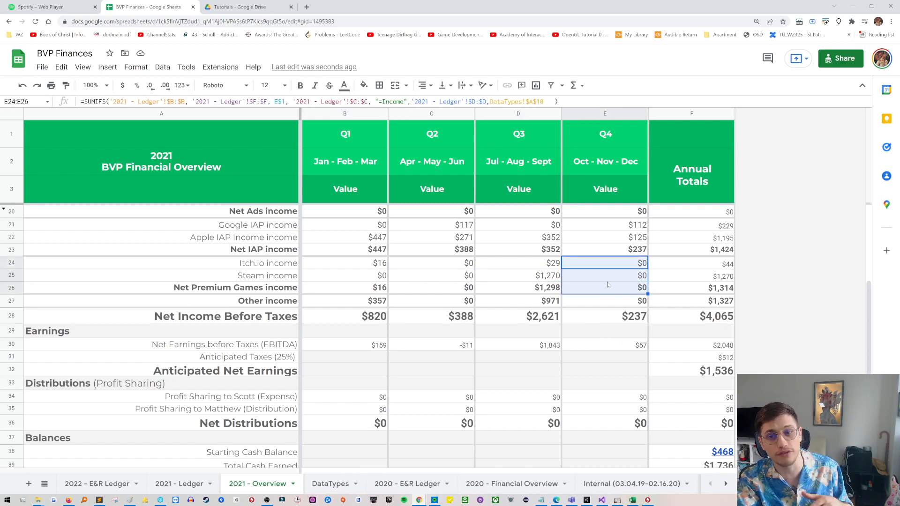
left_click(546, 281)
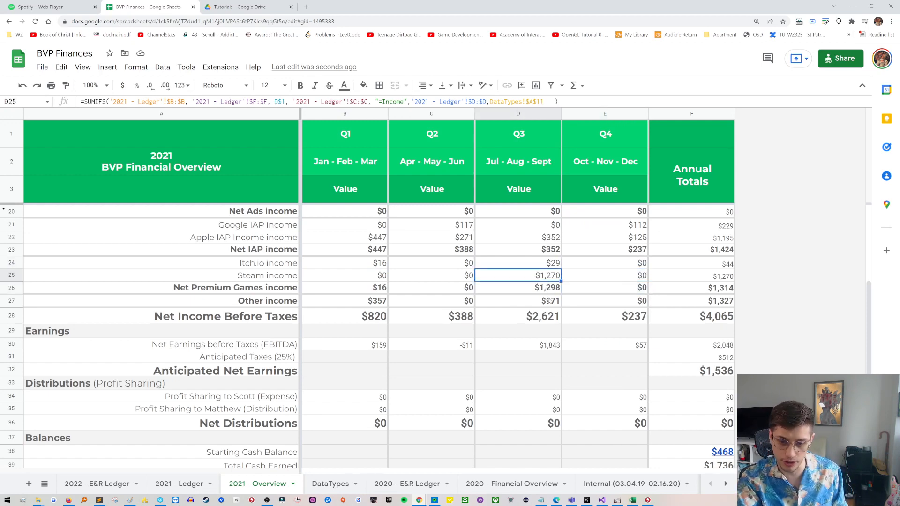
- Review the net income before taxes formulas for the four quarters in B28:E28 and the annual total in F28
scroll(549, 300, "down", 1)
left_click_drag(373, 306, 637, 304)
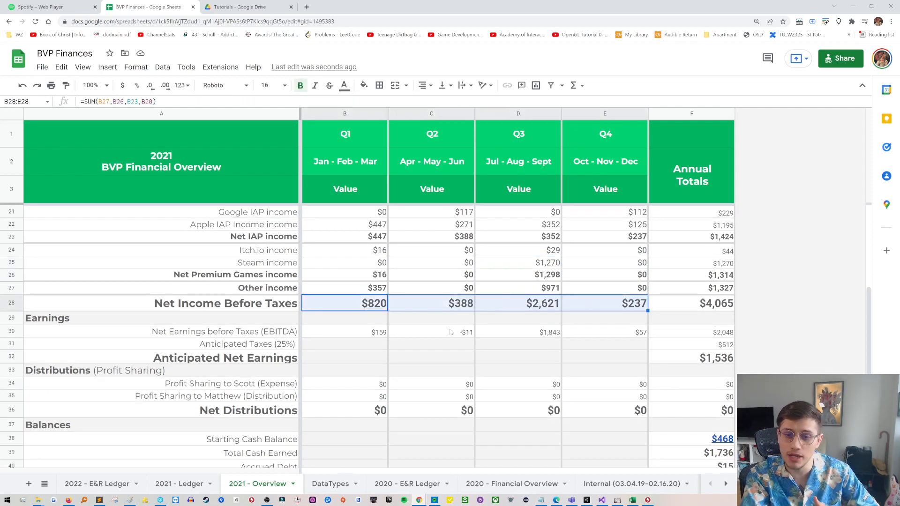
left_click(711, 305)
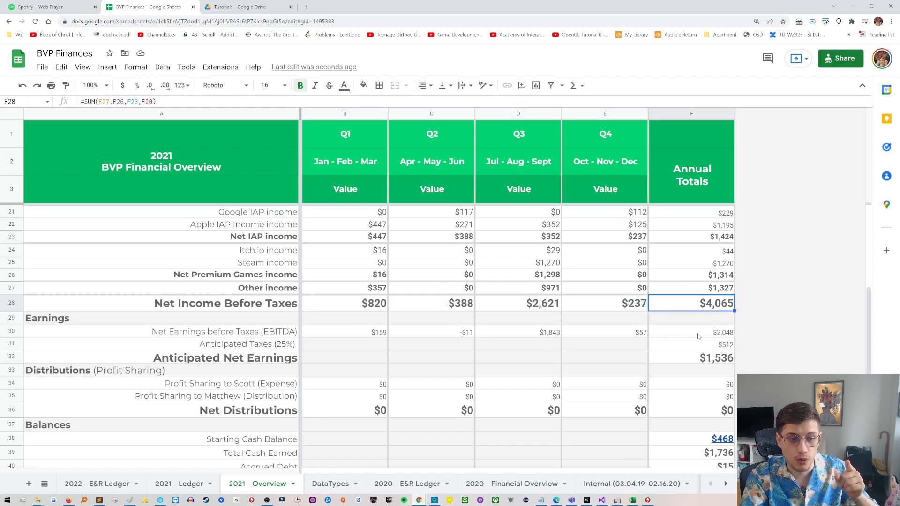
- Check the annual formulas for EBITDA in F30, the 25% anticipated taxes in F31 and anticipated net earnings in F32
left_click(698, 335)
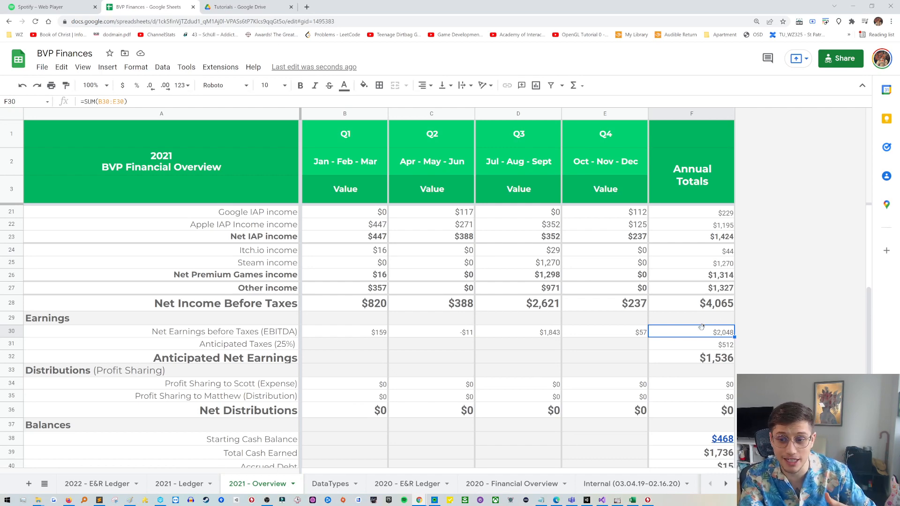
left_click(709, 347)
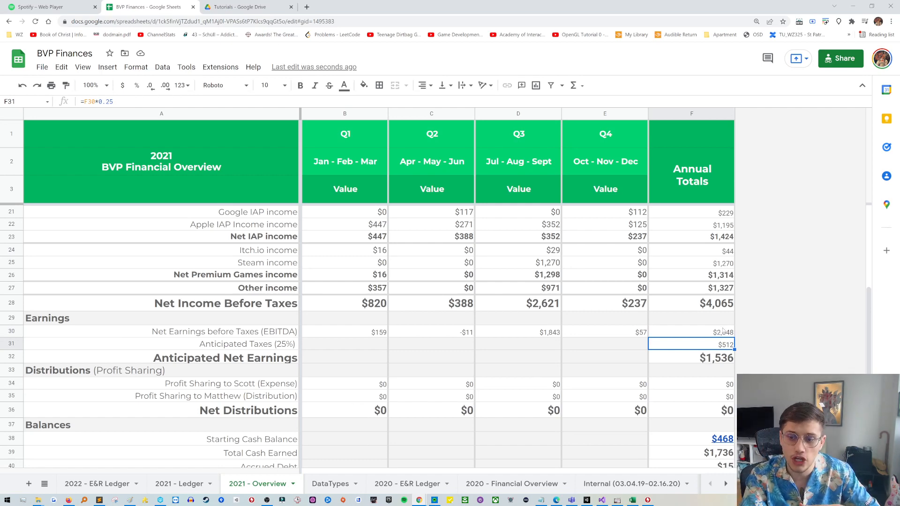
left_click(708, 361)
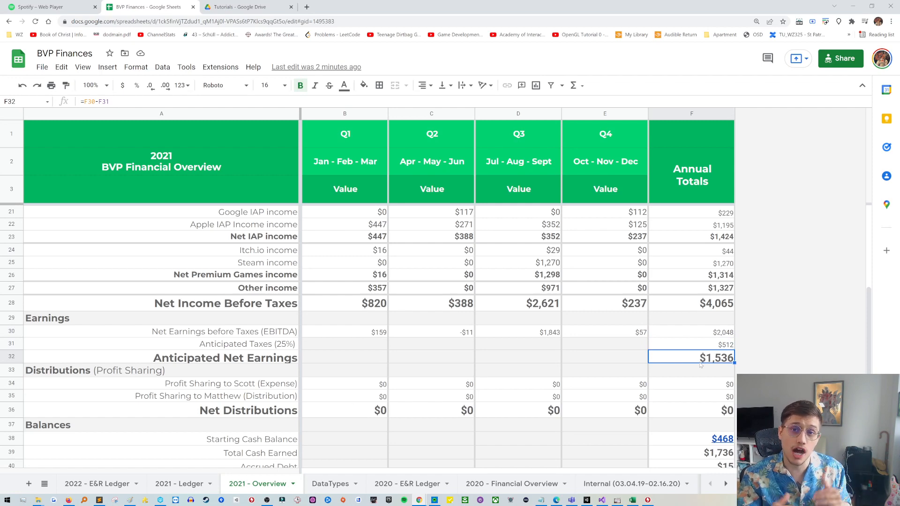
- Examine the annual profit-sharing and net distributions totals in F34:F36, including the distribution formula in F35
scroll(674, 479, "down", 3)
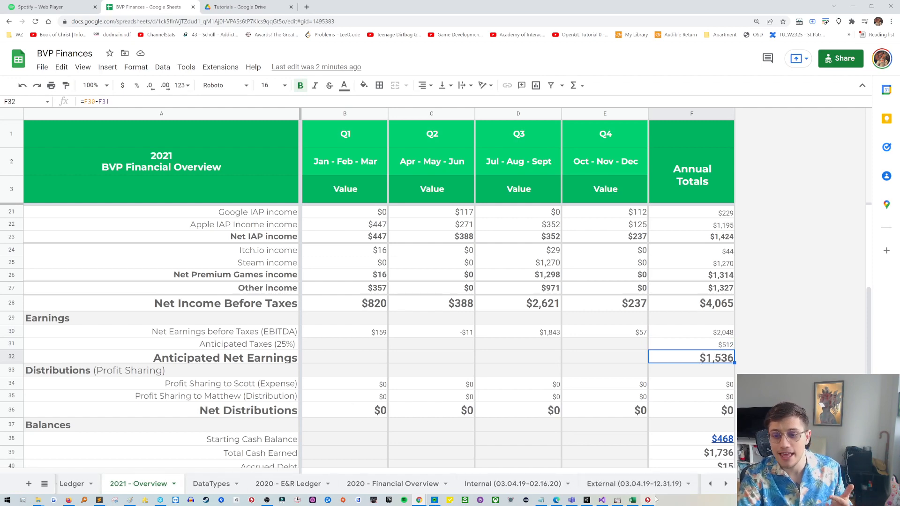
left_click_drag(724, 386, 725, 421)
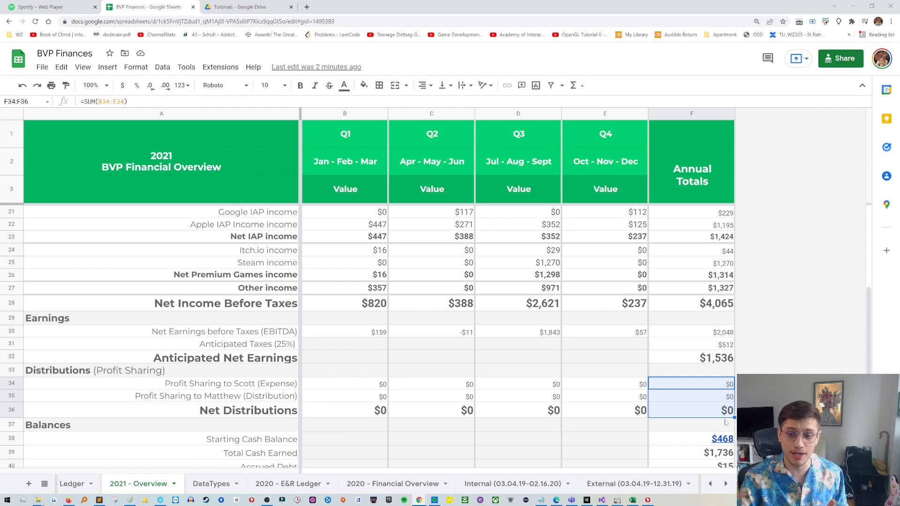
left_click(714, 401)
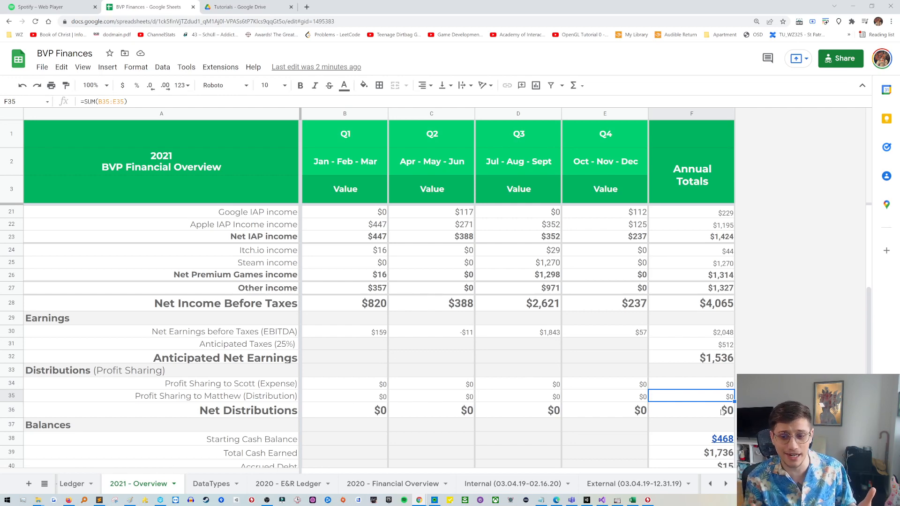
- Review the balances in F38:F43 and the total cash earned formula in F39, comparing it with anticipated taxes and net earnings in F31:F32
scroll(721, 412, "down", 3)
left_click_drag(689, 349, 672, 428)
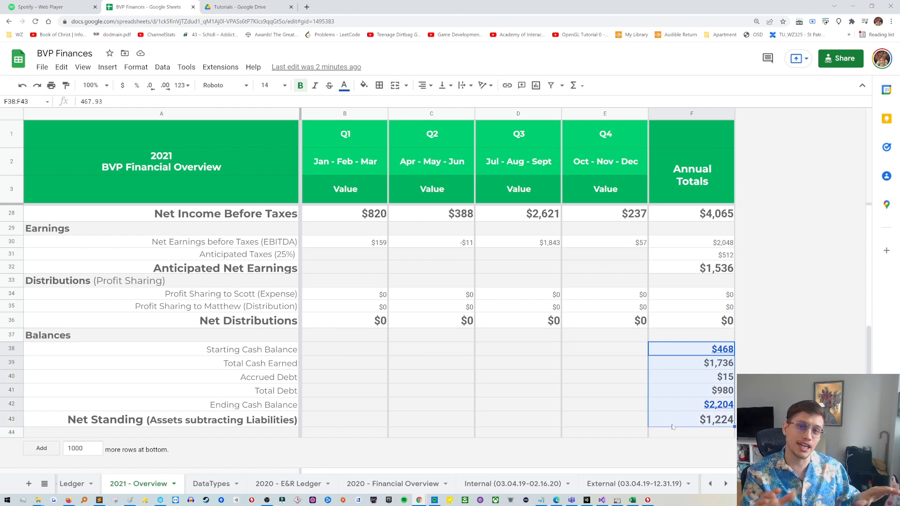
left_click(666, 354)
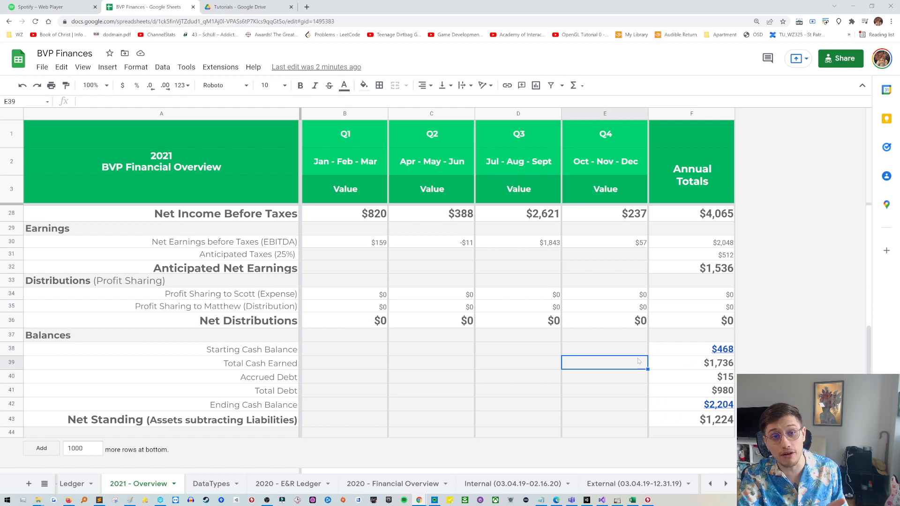
left_click(675, 368)
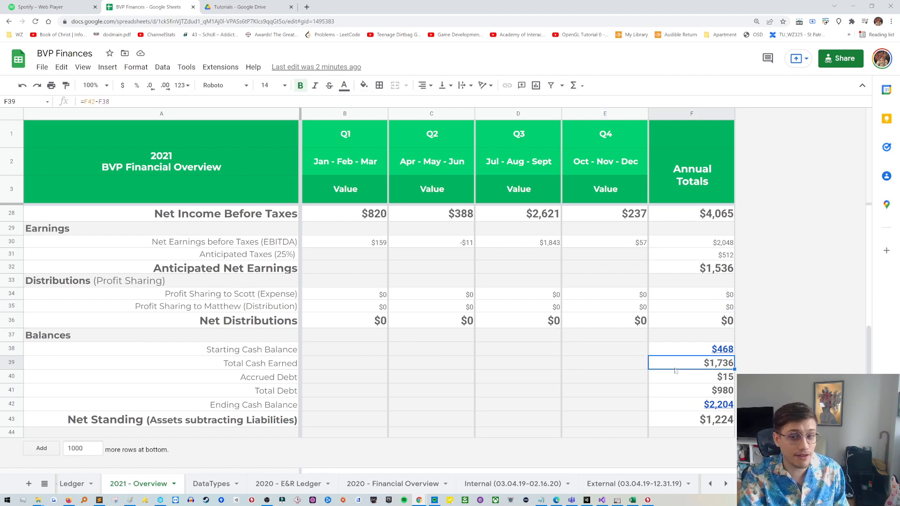
left_click(678, 257)
left_click_drag(685, 264, 687, 272)
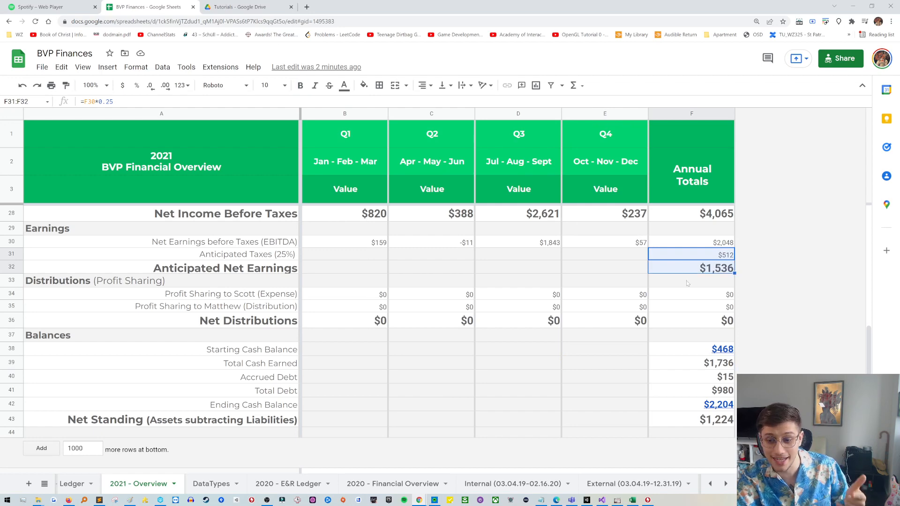
- Inspect the total debt formula in F41 and the net standing formula in F43 of the balances section
left_click(684, 378)
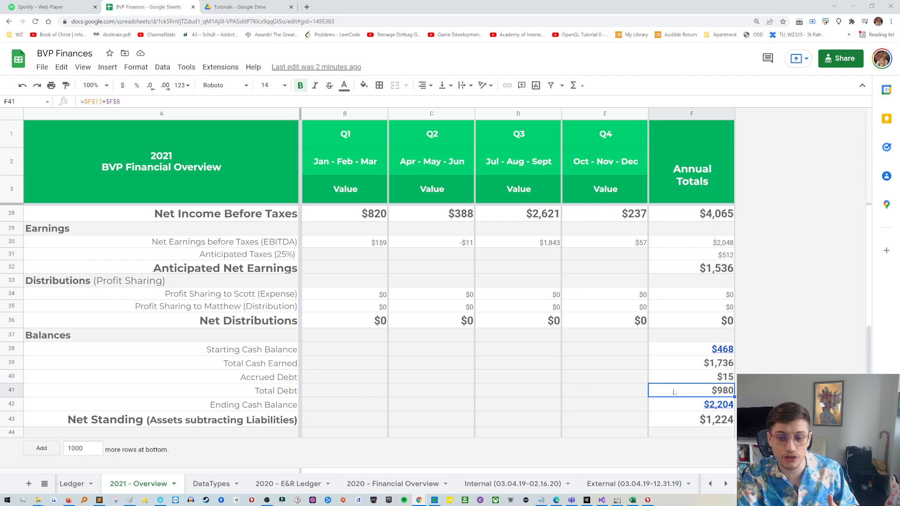
left_click(674, 391)
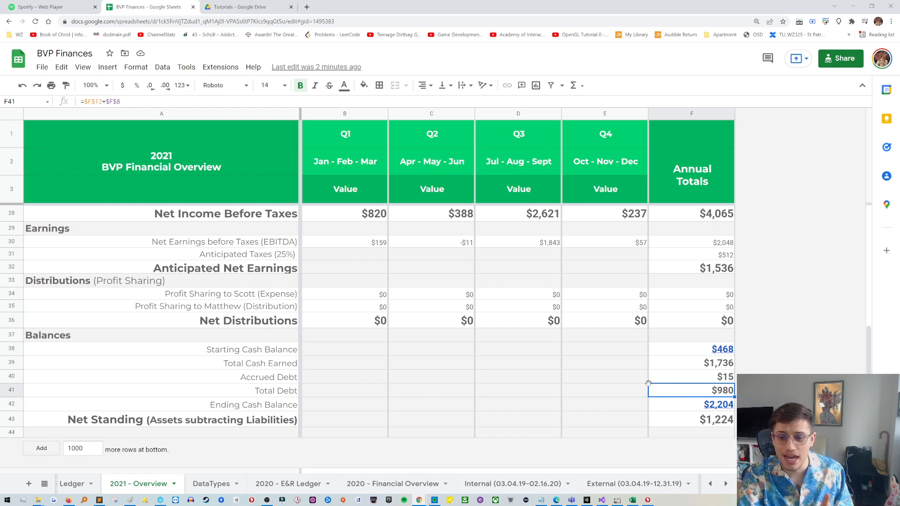
left_click(661, 406)
left_click(662, 397)
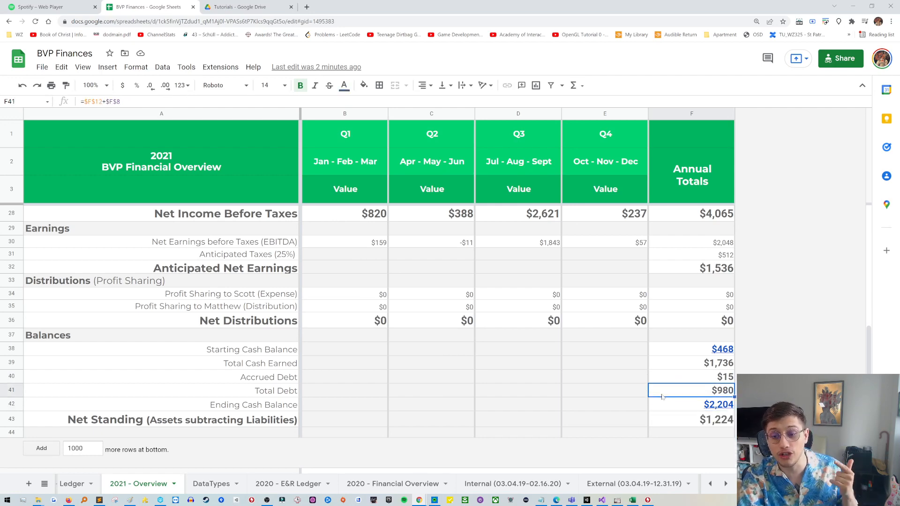
left_click(667, 425)
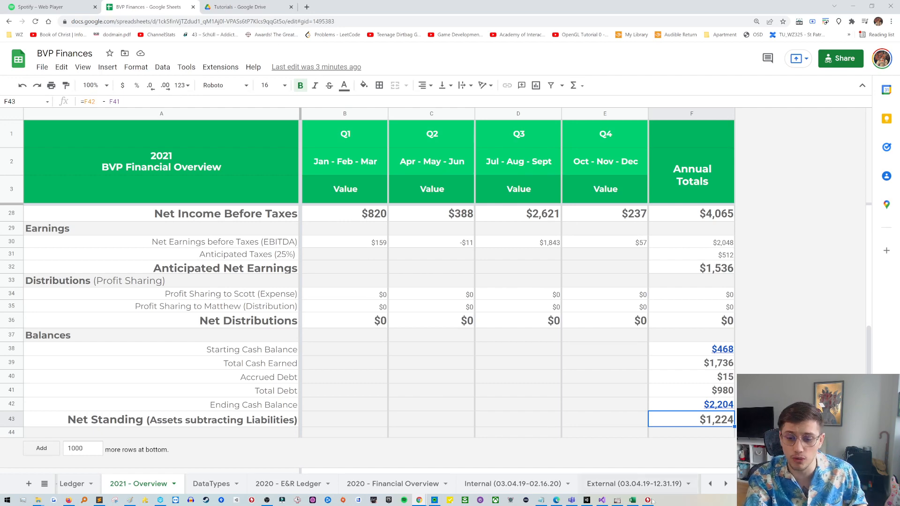
- Switch to Excel with the Example Finances Template.xlsx workbook and show the earnings, distributions and balances on its 2021 - Overview sheet
left_click(633, 501)
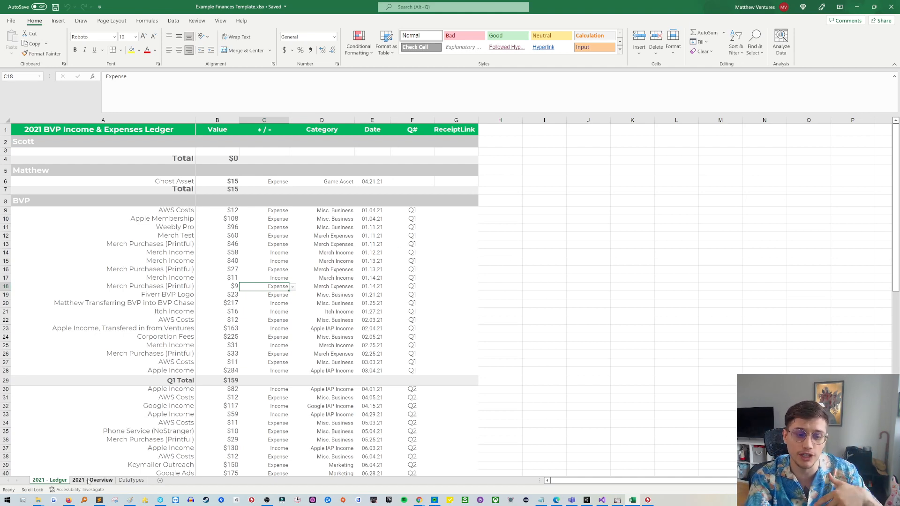
left_click(111, 480)
scroll(230, 328, "down", 2)
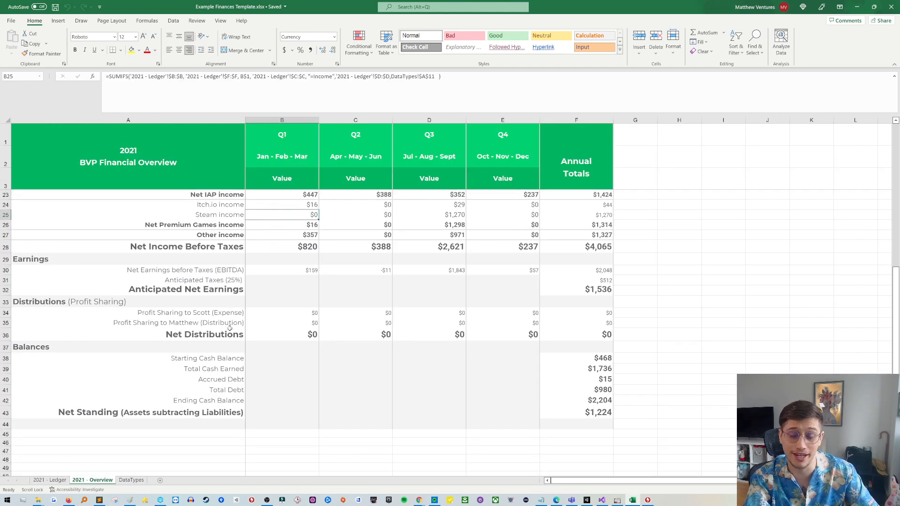